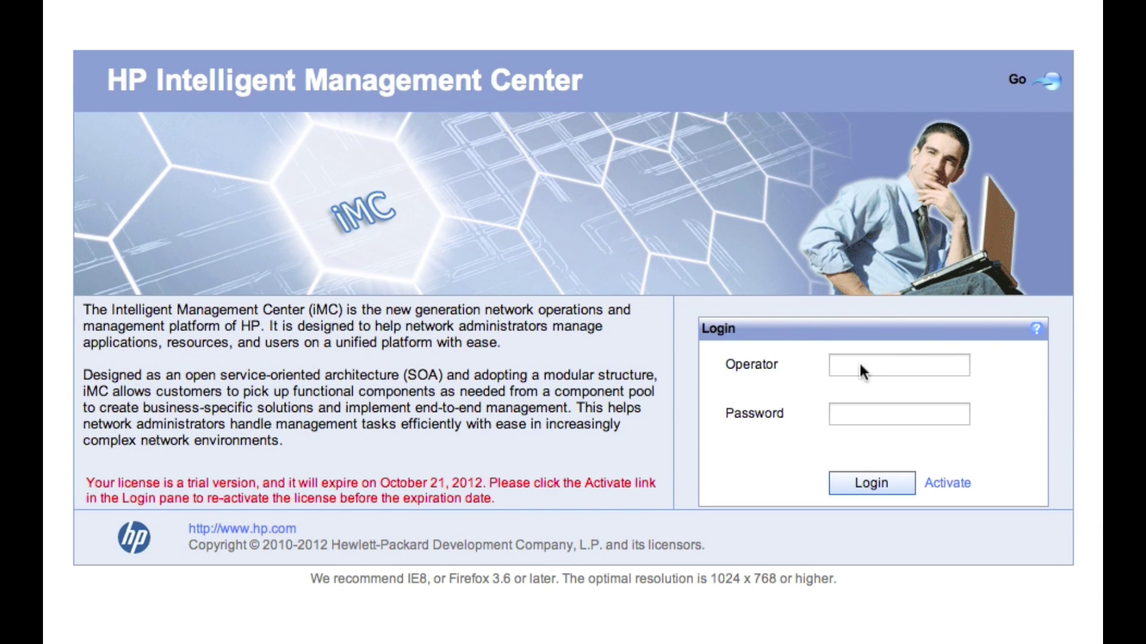
# Put the cursor in the Operator field of the iMC login page.
pyautogui.click(860, 365)
# Sign in as the admin operator with its password and dismiss the auto-discovery welcome notice.
pyautogui.write('admin')
pyautogui.click(899, 414)
pyautogui.write('admin')
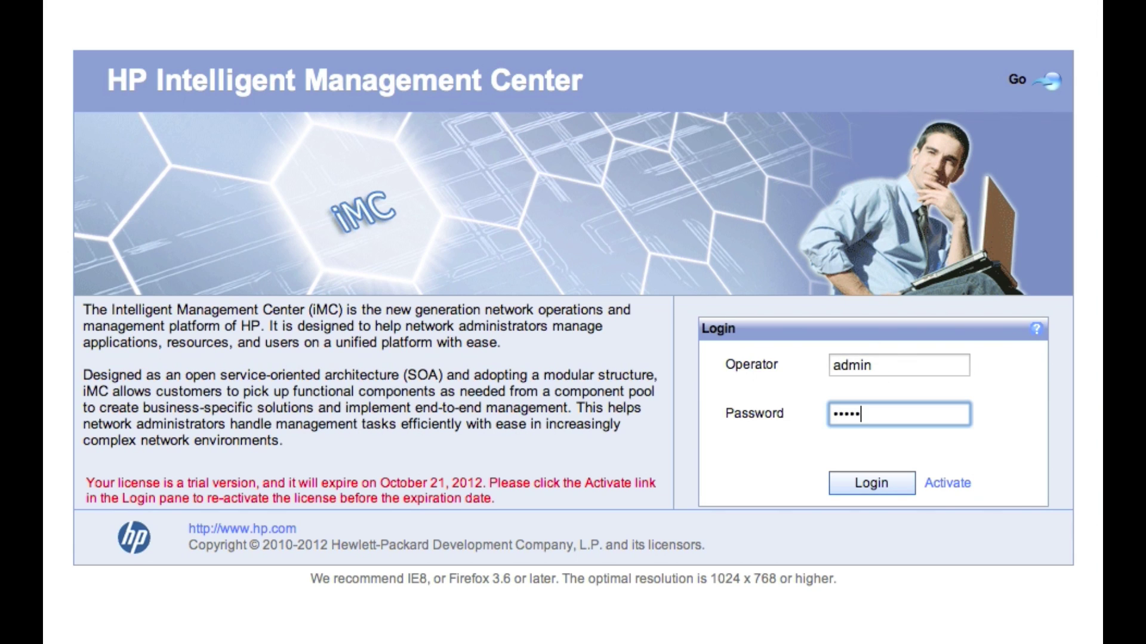
pyautogui.click(877, 483)
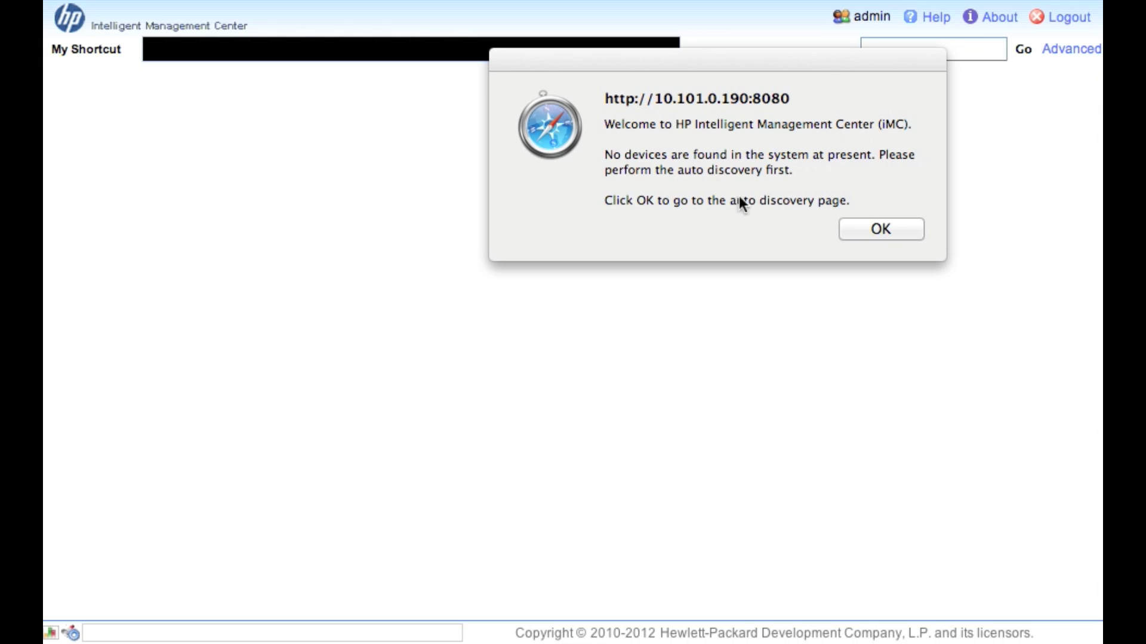
pyautogui.click(880, 233)
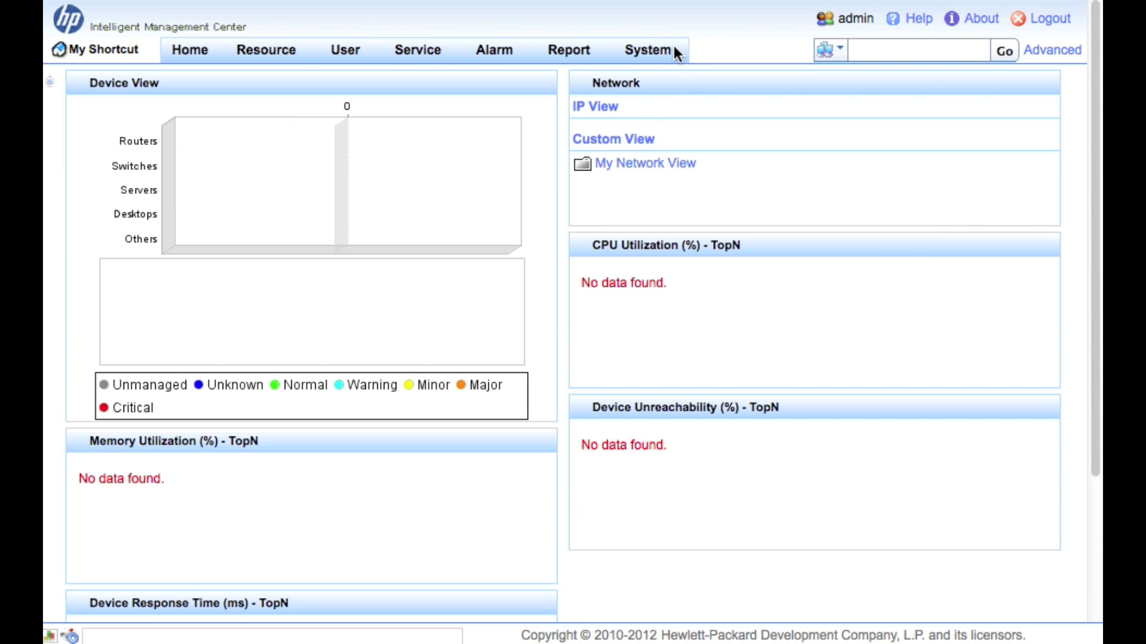
# Navigate through the System menu toward System Configuration > System Settings.
pyautogui.click(643, 45)
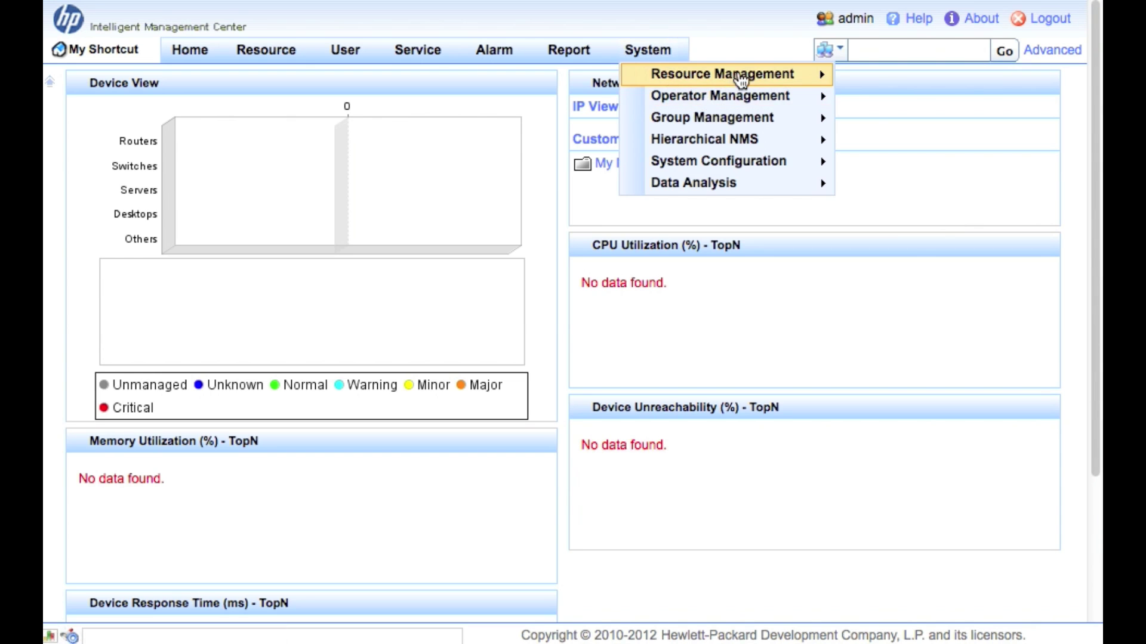
pyautogui.moveTo(784, 79)
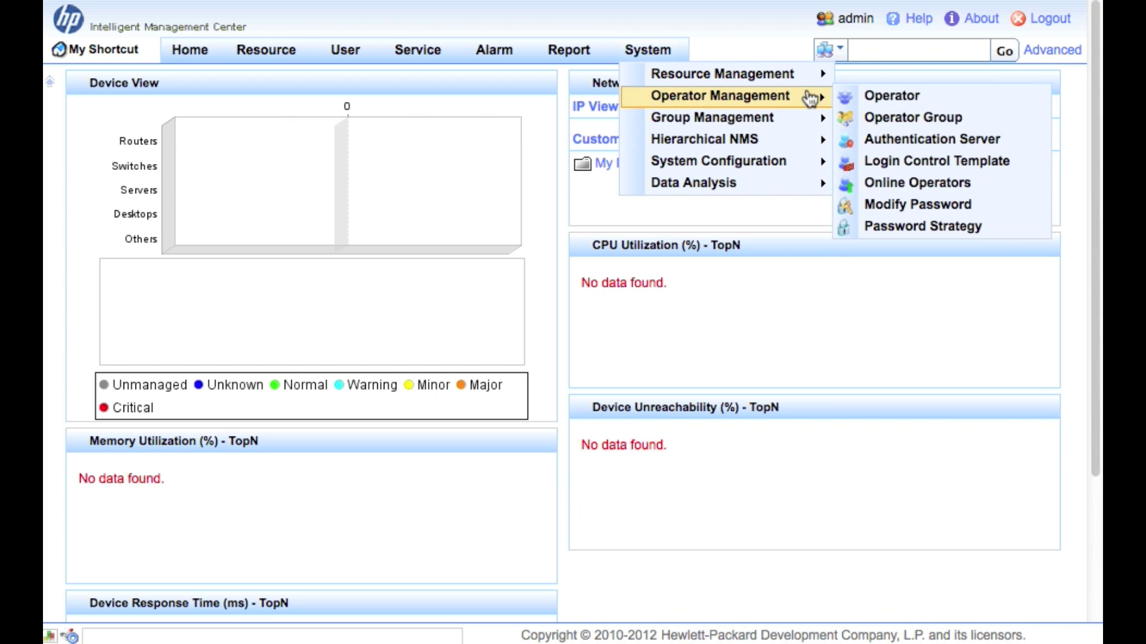
pyautogui.moveTo(798, 164)
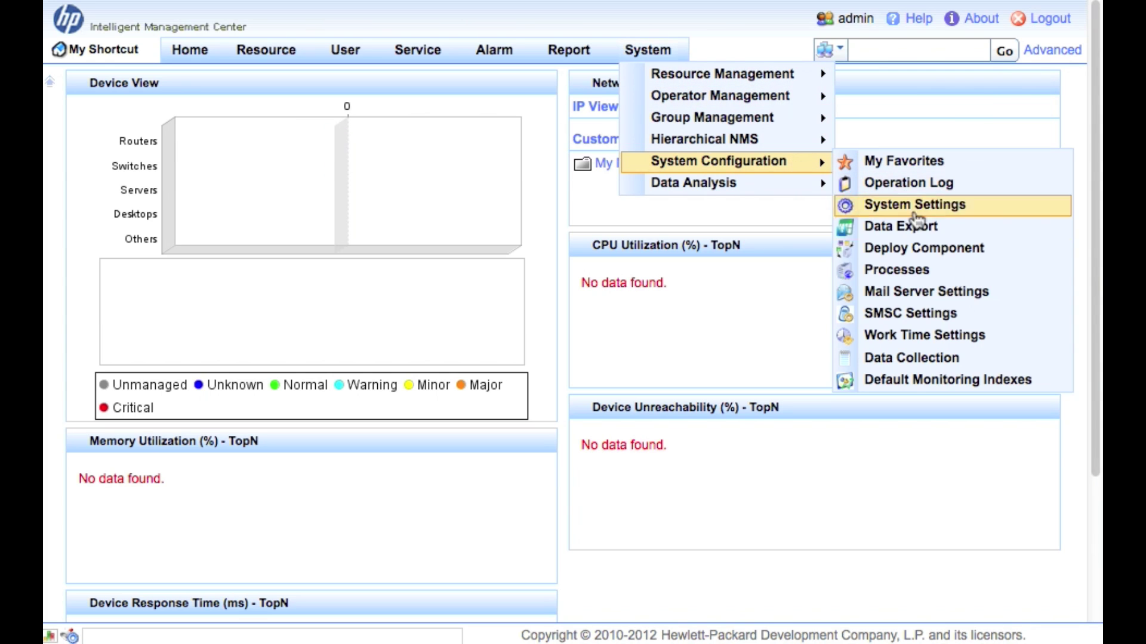
# In System Settings, change Operator Idle Timeout to 9999999 minutes and save it.
pyautogui.click(935, 205)
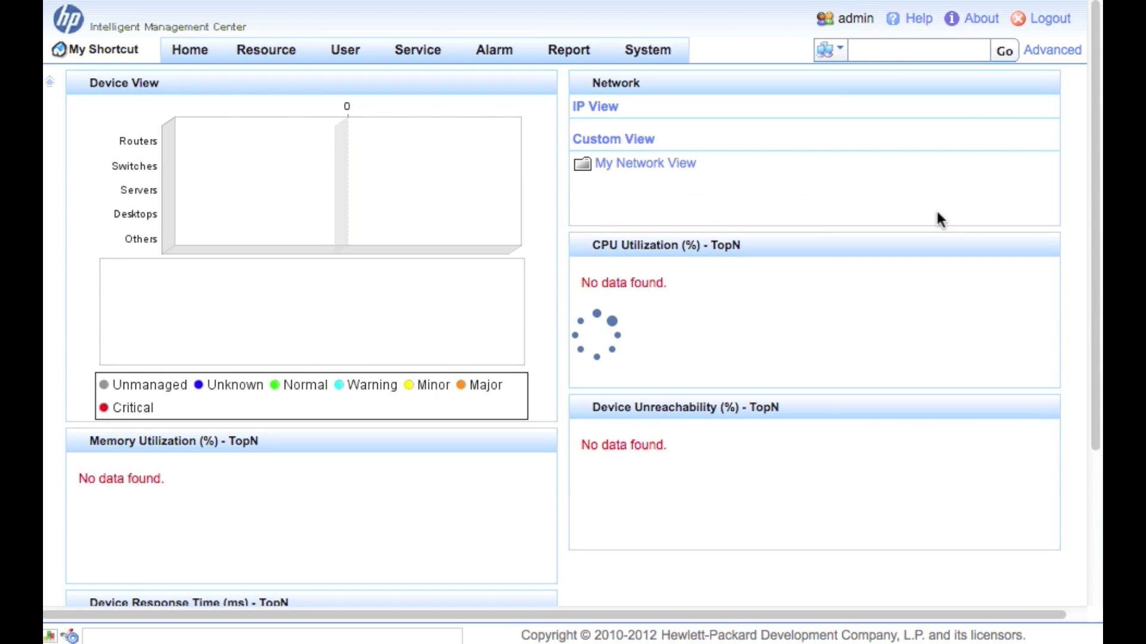
pyautogui.scroll(-3, 746, 389)
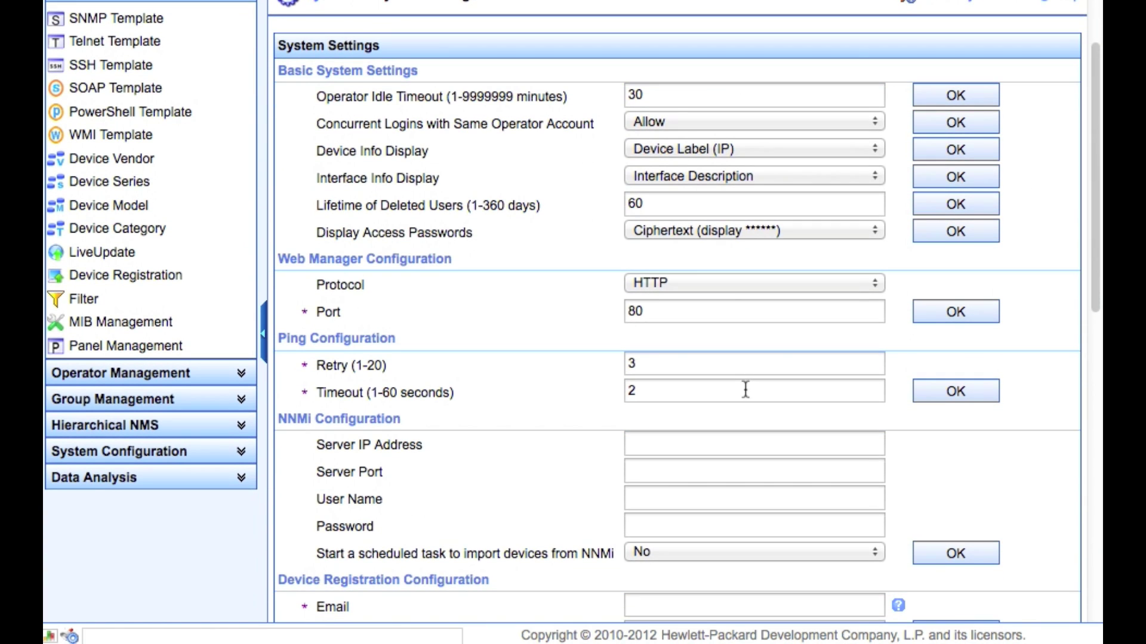
pyautogui.click(634, 93)
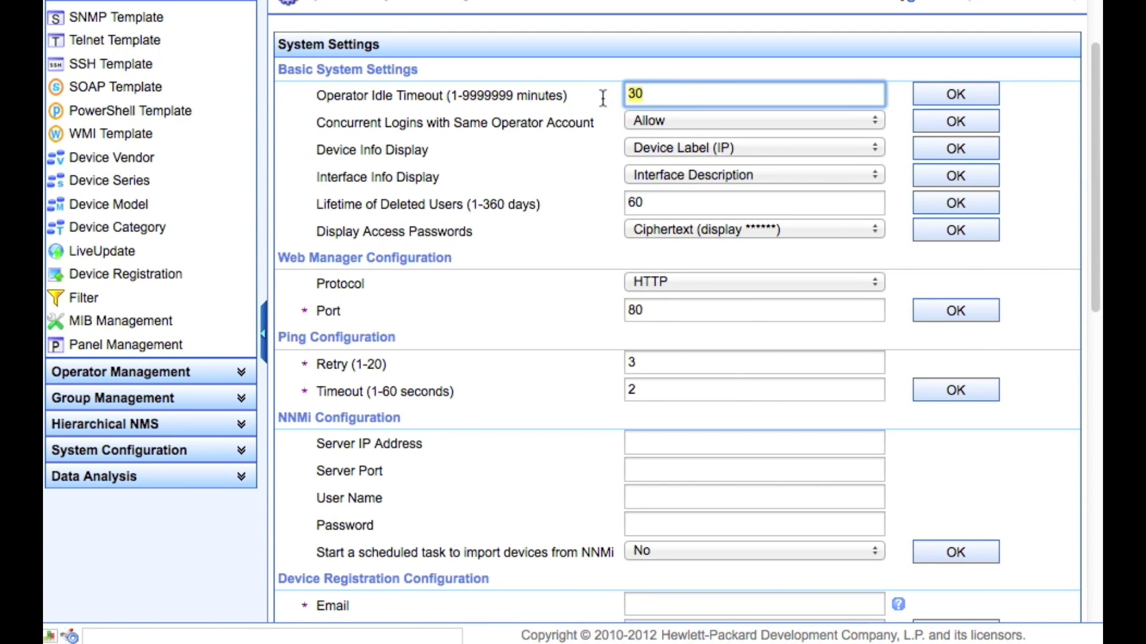
pyautogui.write('9999999')
pyautogui.click(942, 94)
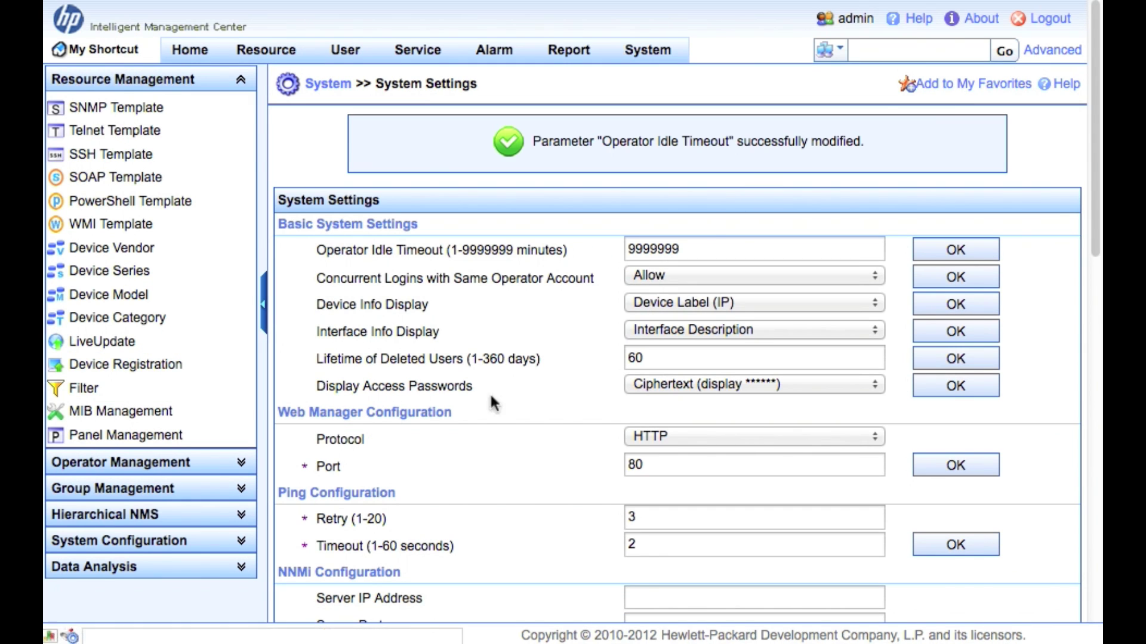
# Scroll down the System Settings page to the Interface Up/Down Alarm section.
pyautogui.scroll(-3, 475, 418)
pyautogui.scroll(-2, 475, 419)
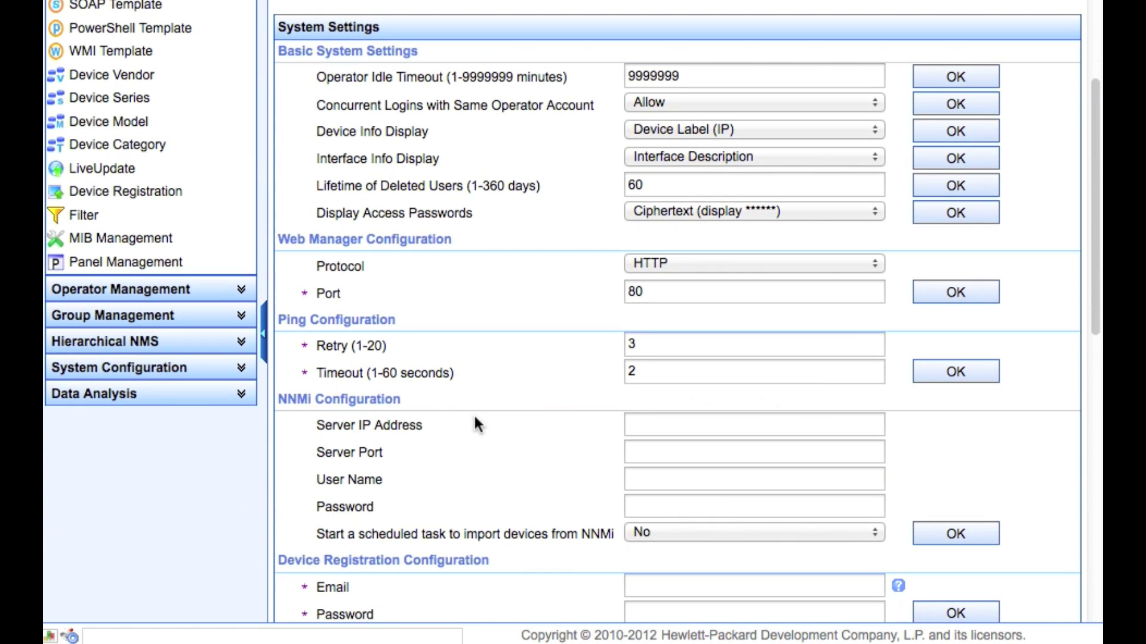
pyautogui.scroll(-1, 476, 423)
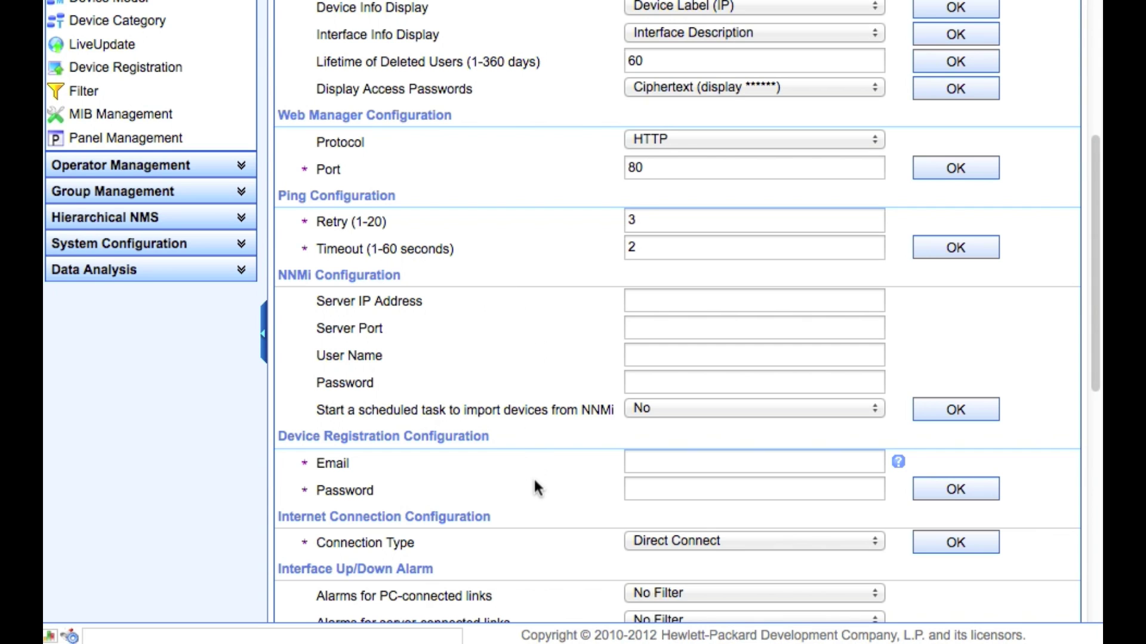
pyautogui.scroll(-4, 535, 482)
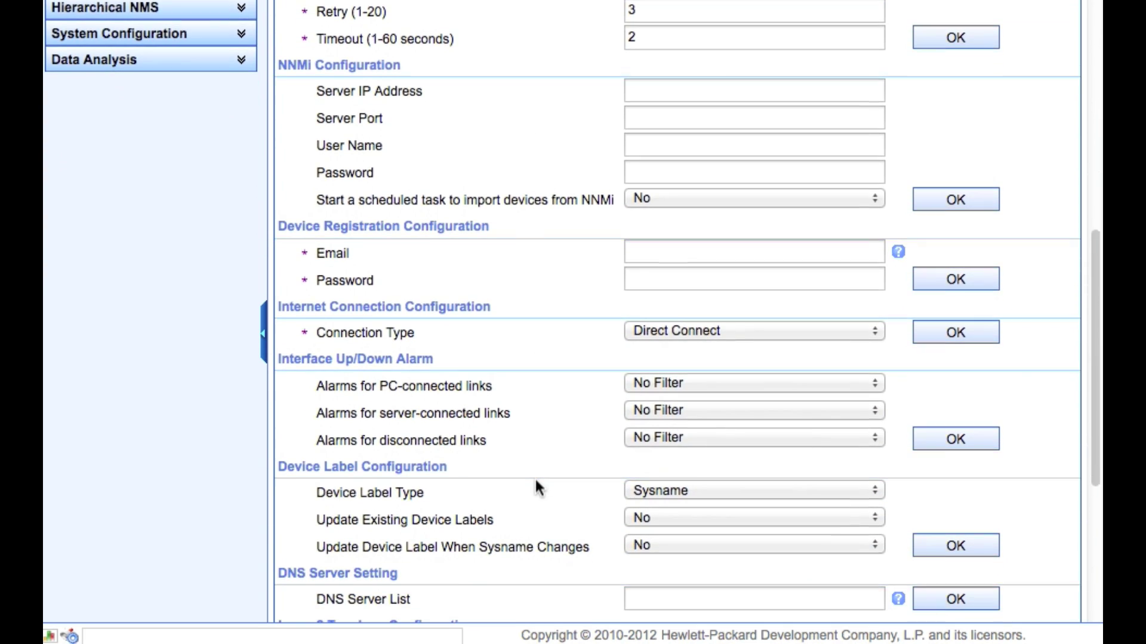
pyautogui.scroll(-2, 535, 483)
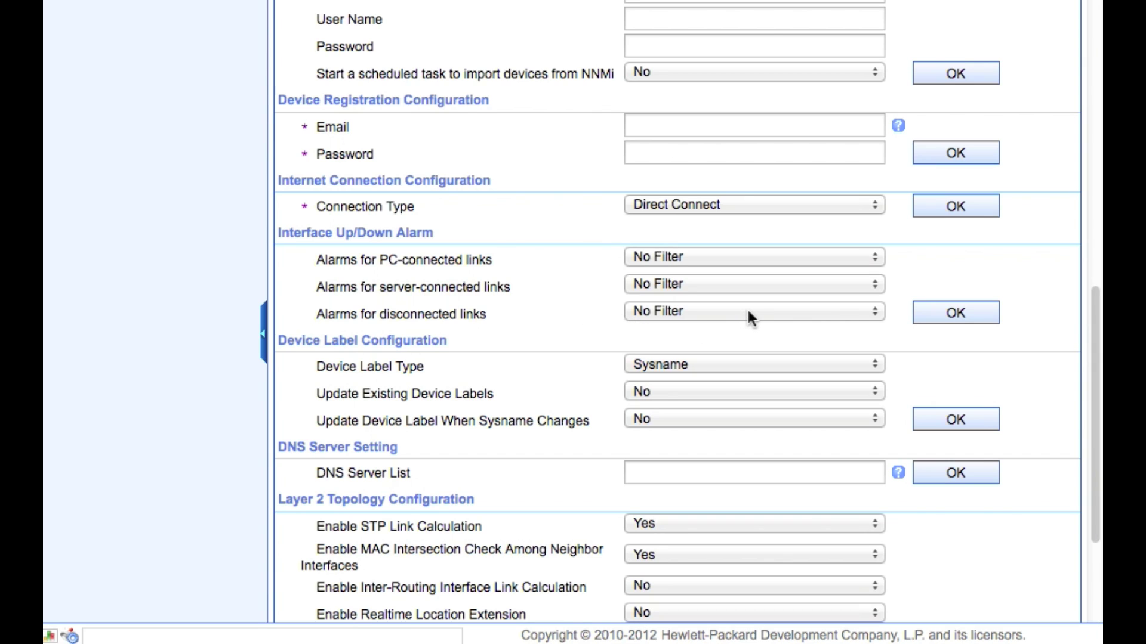
# Set Alarms for PC-connected links to Filter and save the Interface Up/Down Alarm parameter.
pyautogui.click(732, 257)
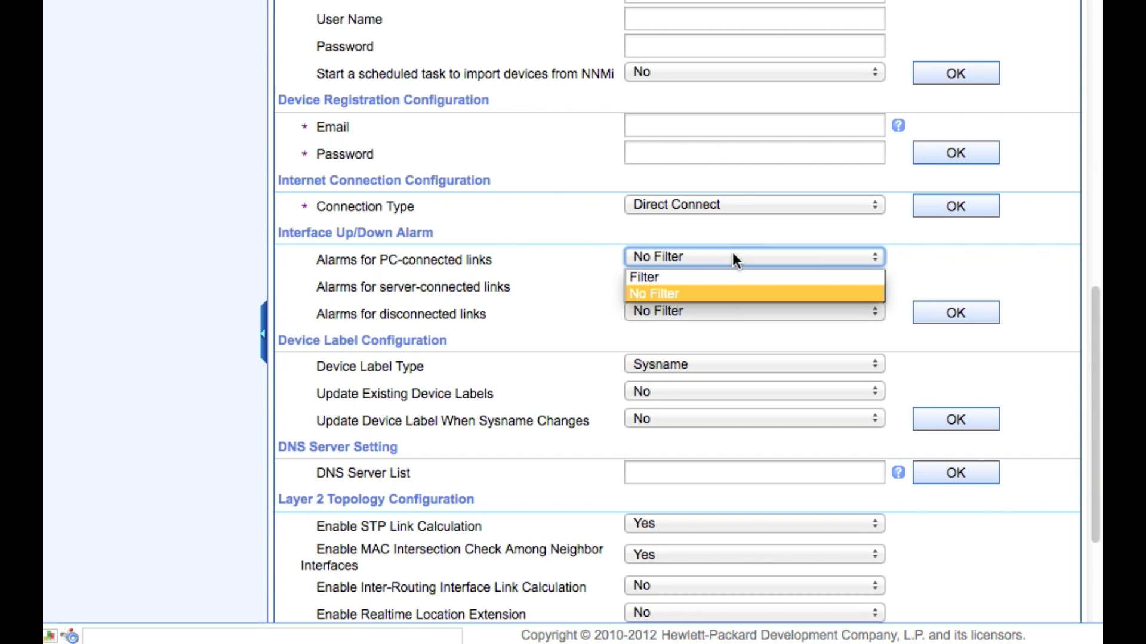
pyautogui.click(719, 273)
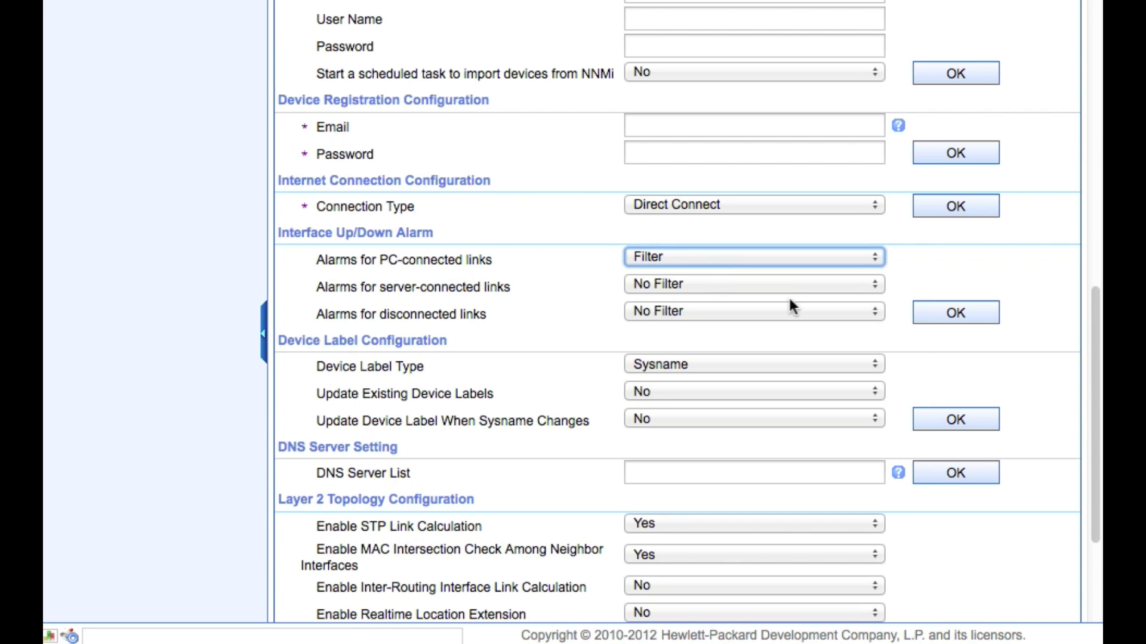
pyautogui.click(944, 313)
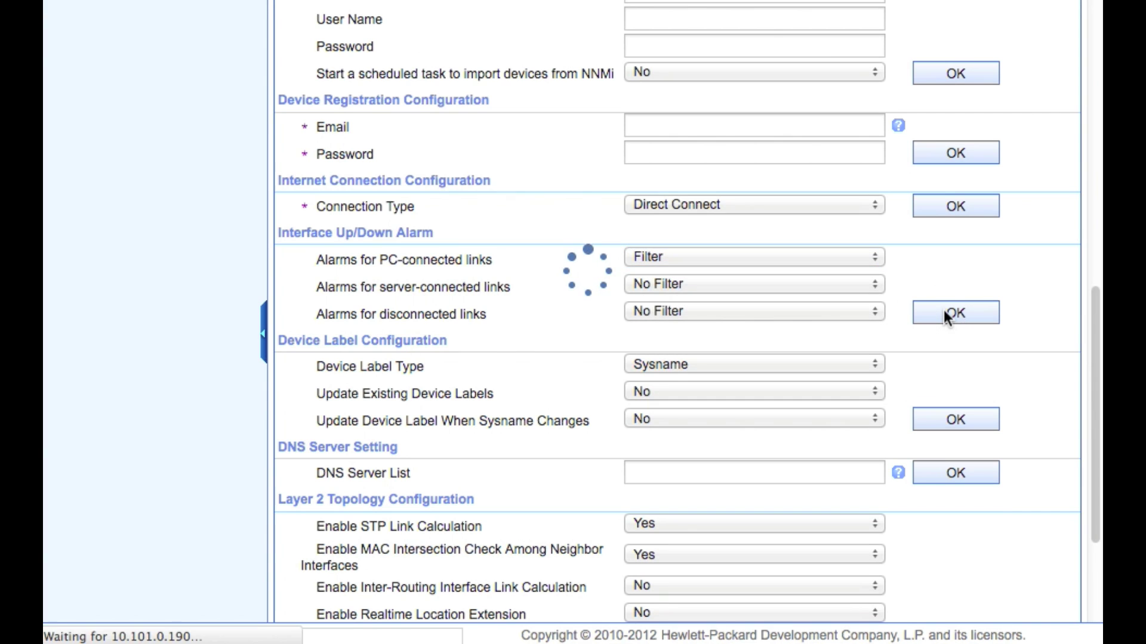
pyautogui.scroll(-8, 481, 578)
pyautogui.scroll(-7, 482, 585)
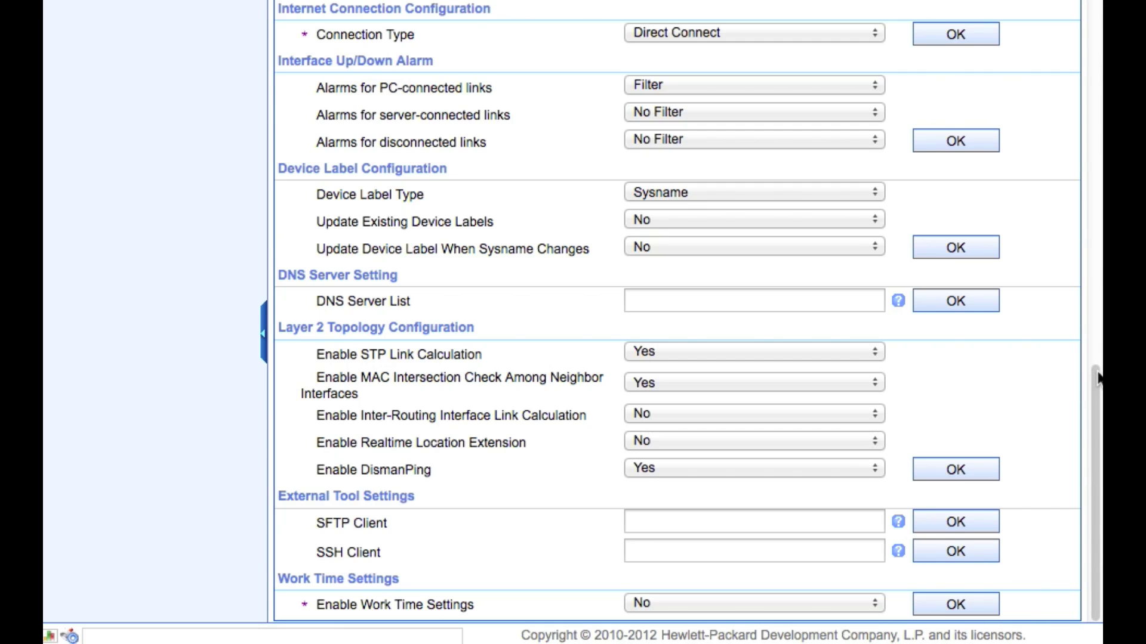
pyautogui.scroll(15, 1098, 379)
# Go to the Default Monitoring Indexes page from the System menu.
pyautogui.scroll(3, 1098, 380)
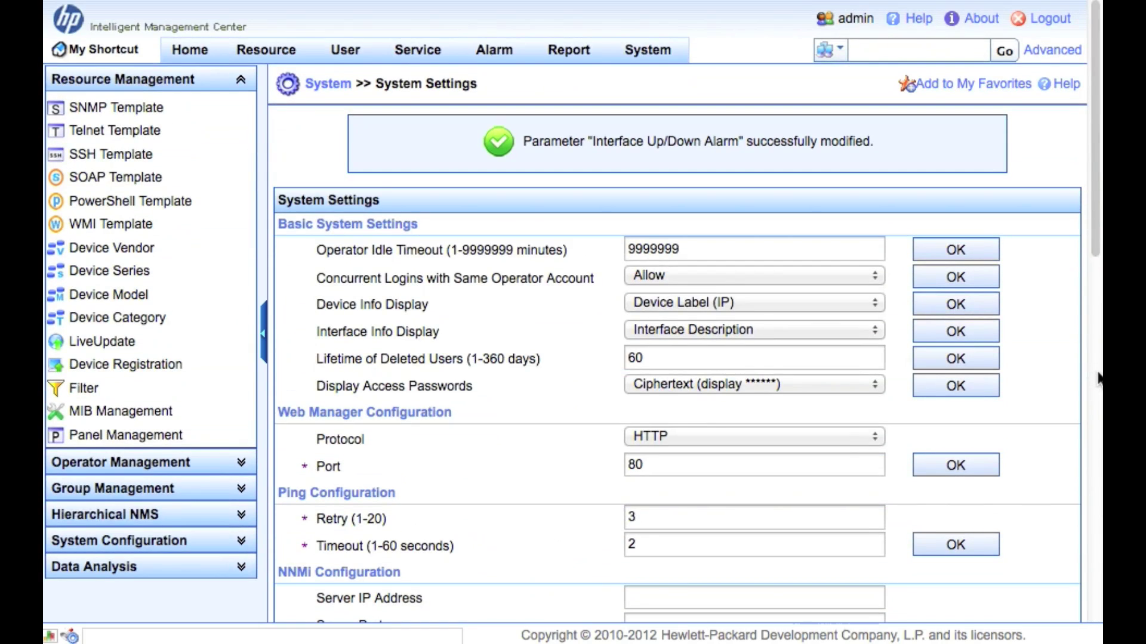
pyautogui.moveTo(651, 47)
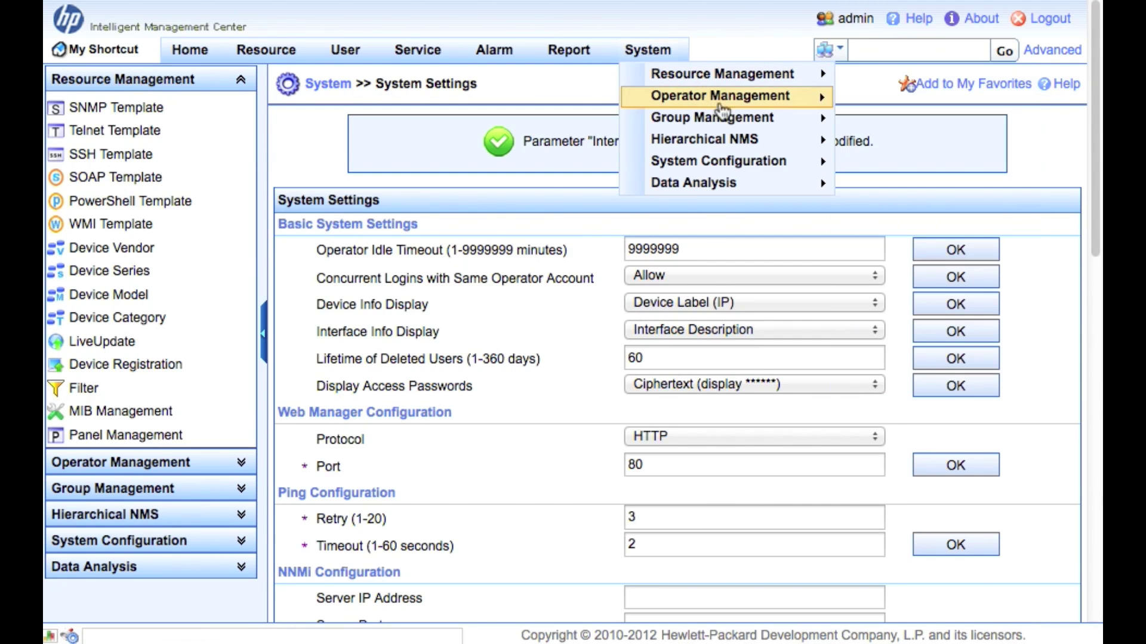
pyautogui.moveTo(749, 168)
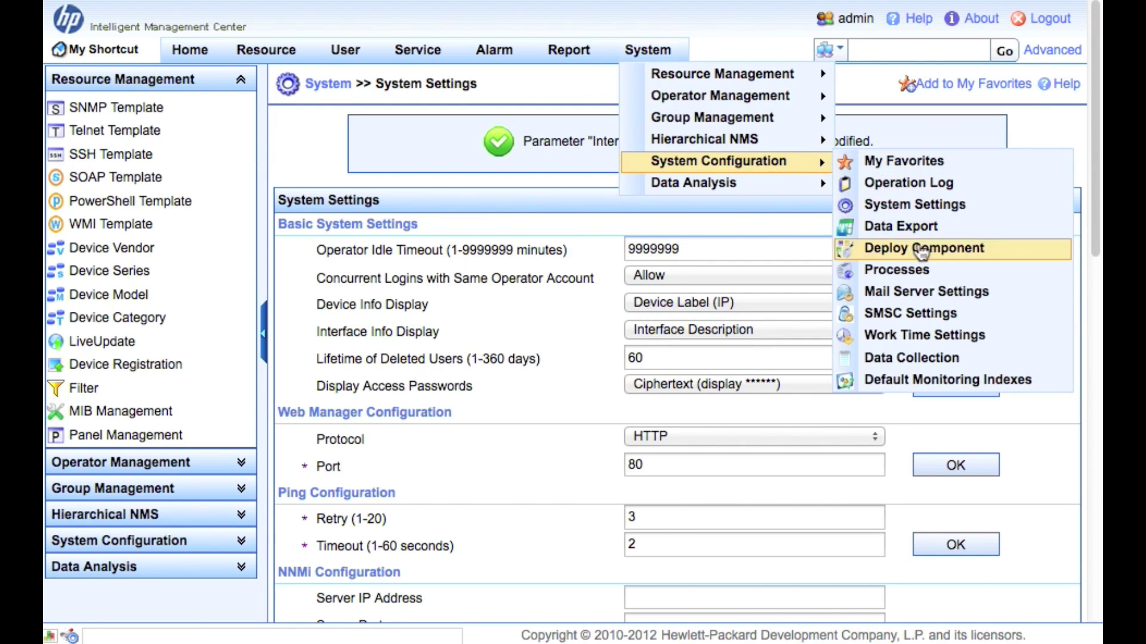
pyautogui.click(948, 381)
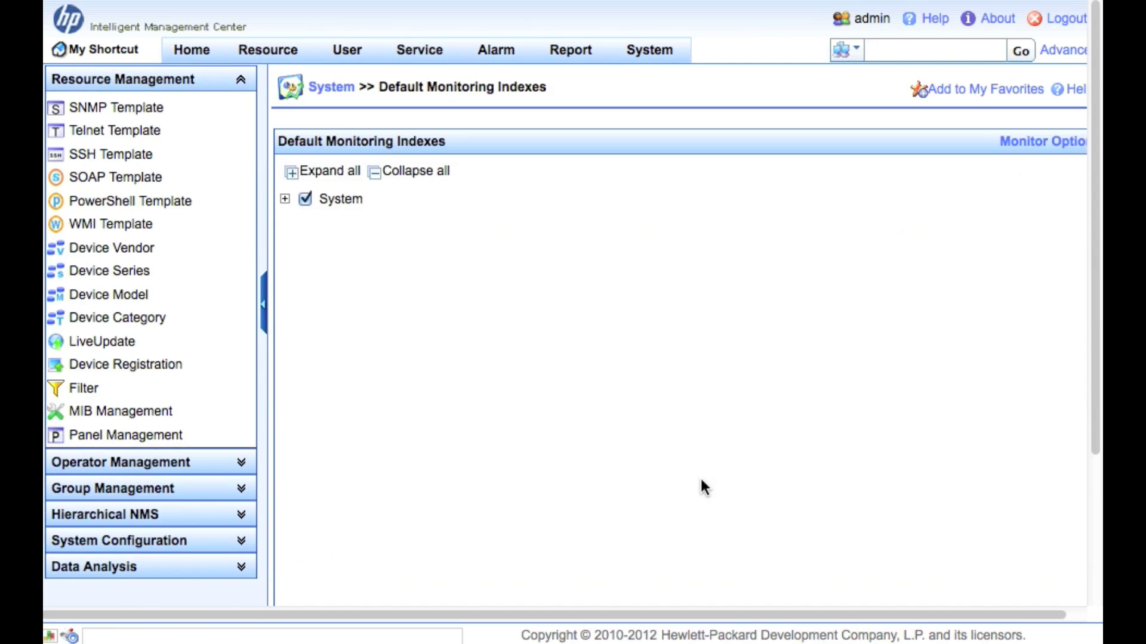
# Browse the System index tree, expand Interface Statistics and tick Interface Receiving Rate (bits/s).
pyautogui.click(284, 200)
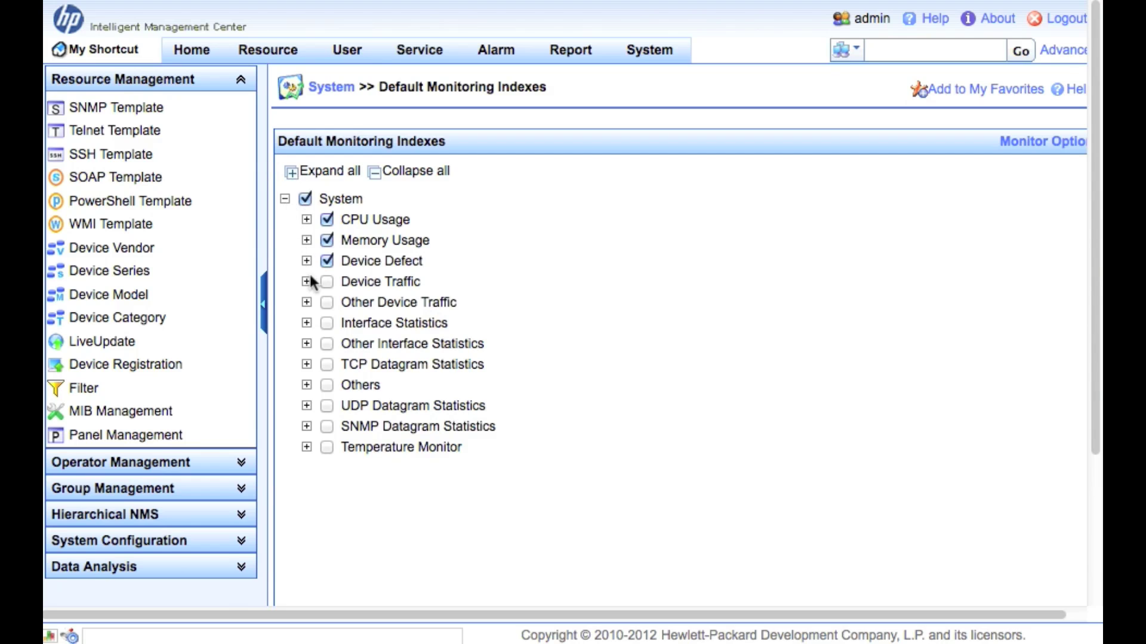
pyautogui.click(306, 218)
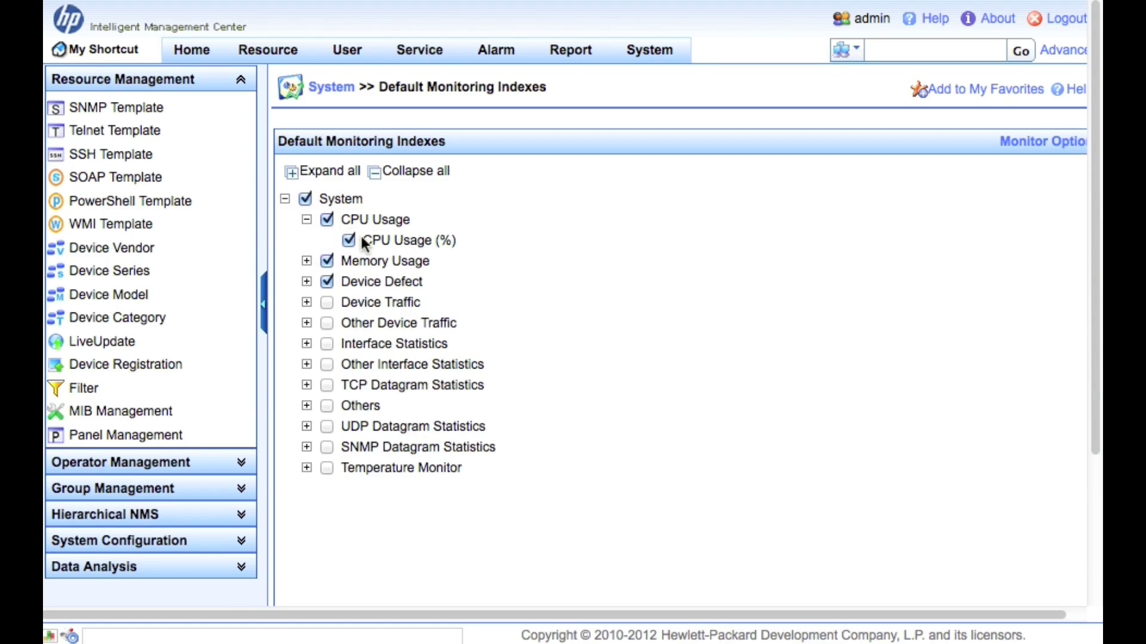
pyautogui.click(307, 261)
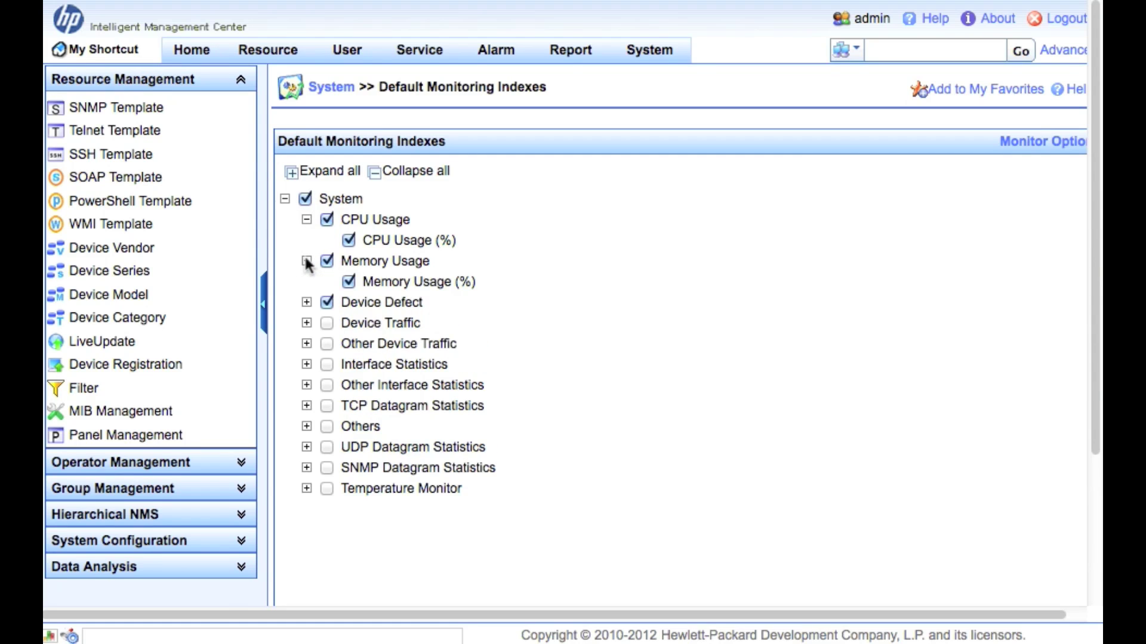
pyautogui.click(306, 302)
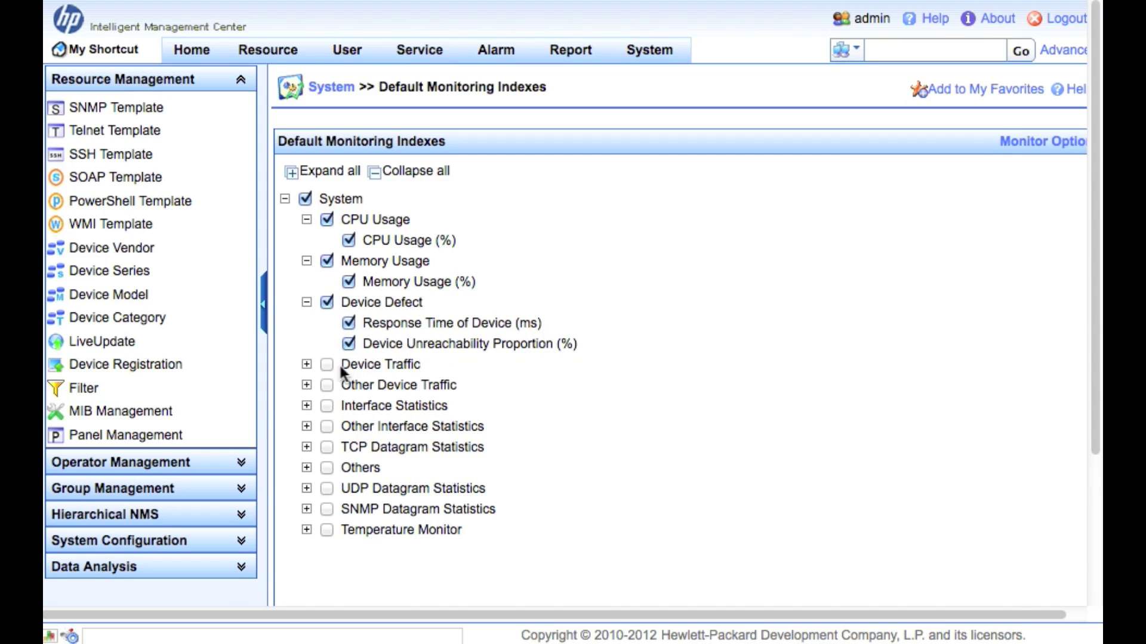
pyautogui.click(307, 365)
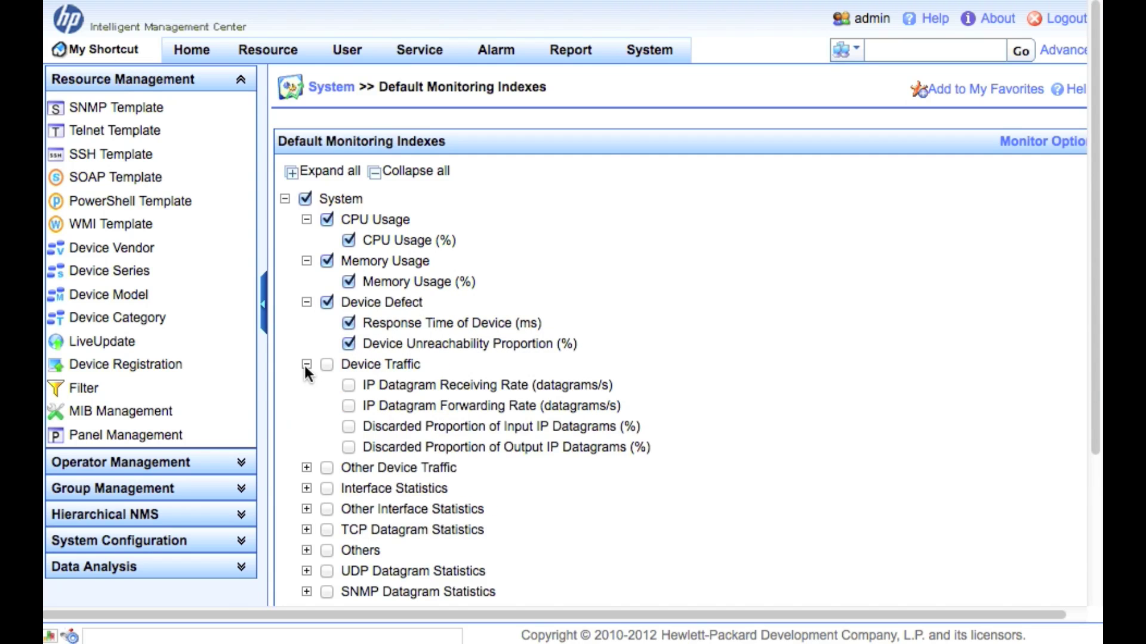
pyautogui.click(306, 365)
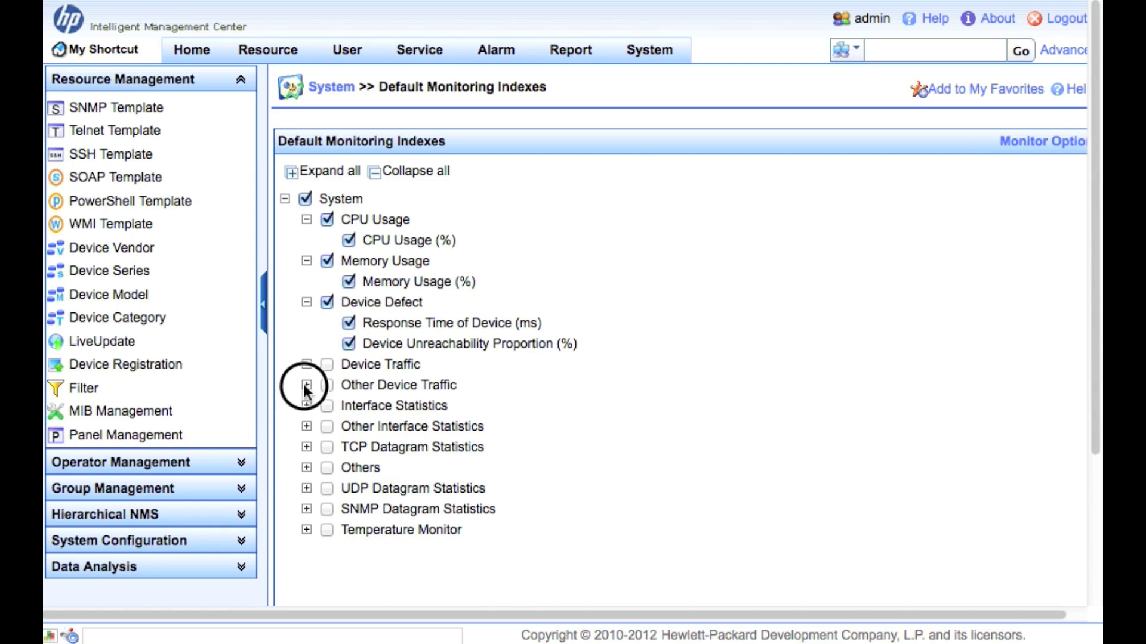
pyautogui.click(306, 384)
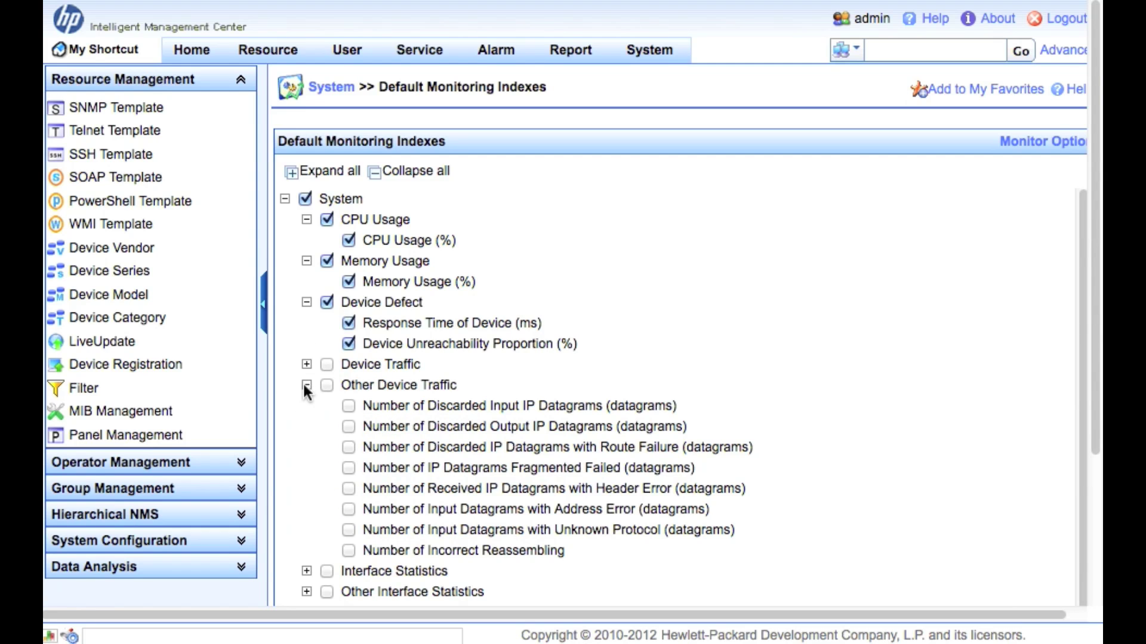
pyautogui.click(304, 385)
pyautogui.click(304, 407)
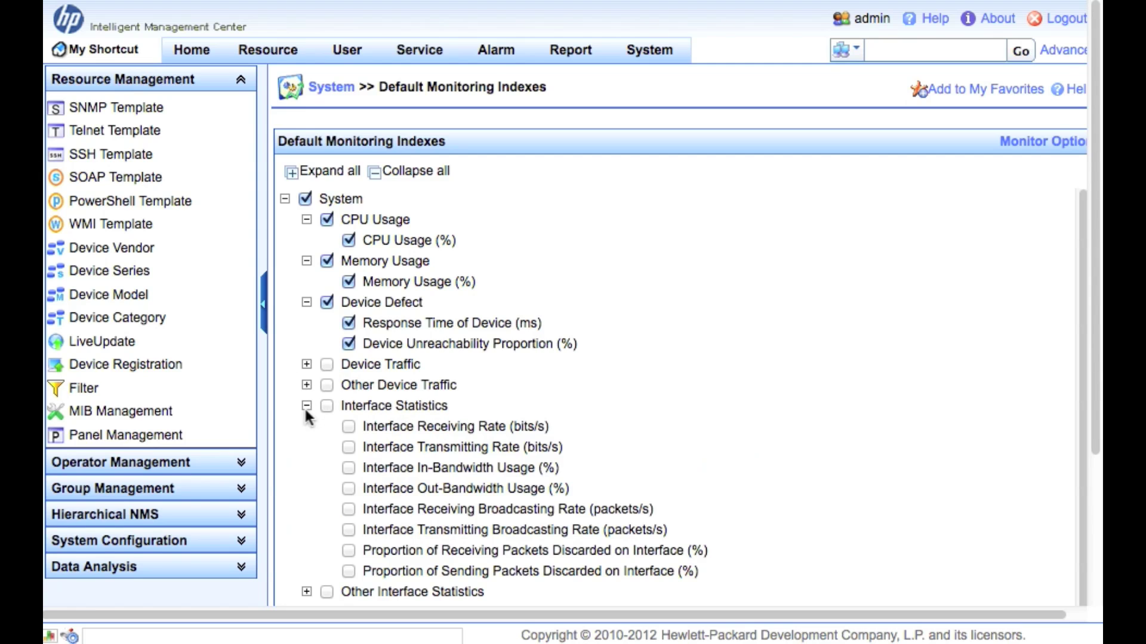
pyautogui.scroll(-1, 661, 441)
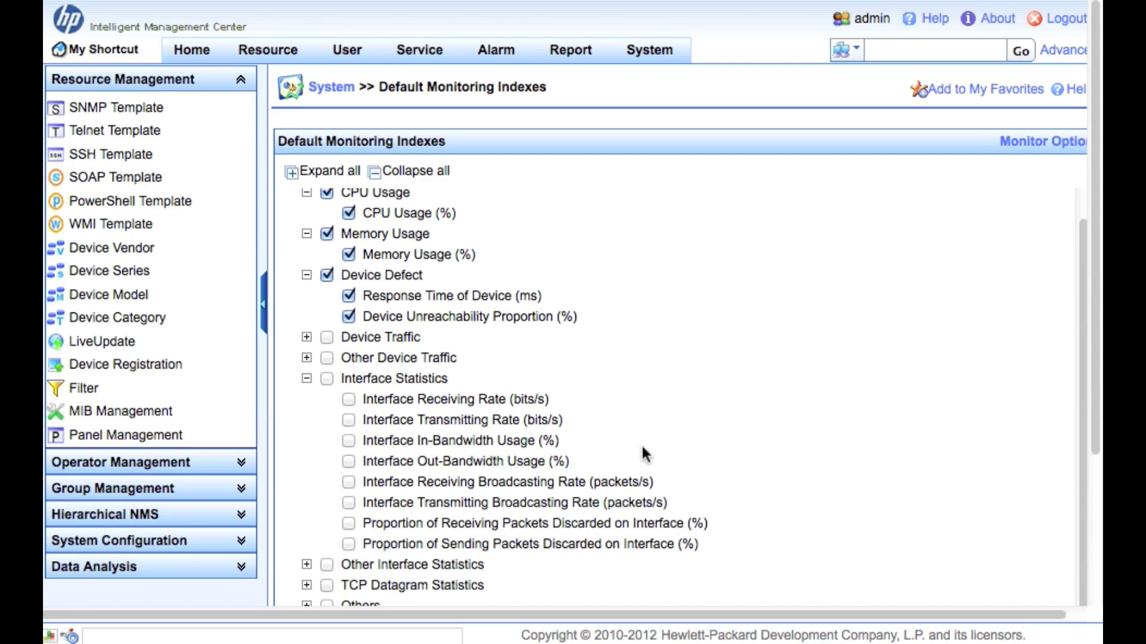
pyautogui.click(348, 400)
# Also tick Interface Transmitting Rate, Interface Out-Bandwidth Usage and STP Instability under Others.
pyautogui.click(349, 420)
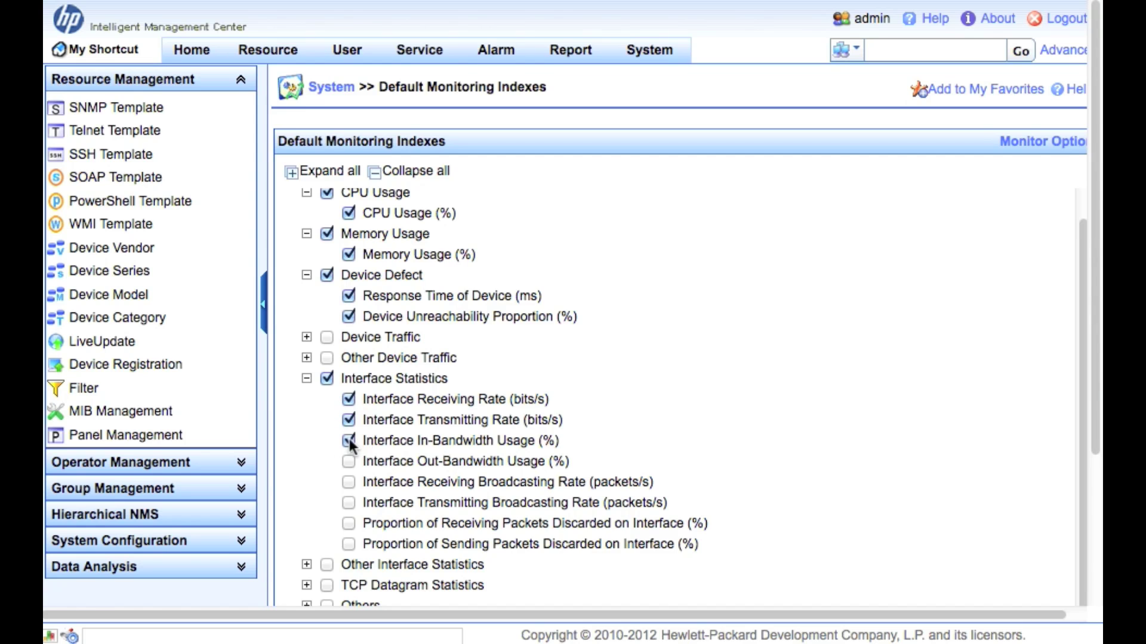
pyautogui.click(349, 462)
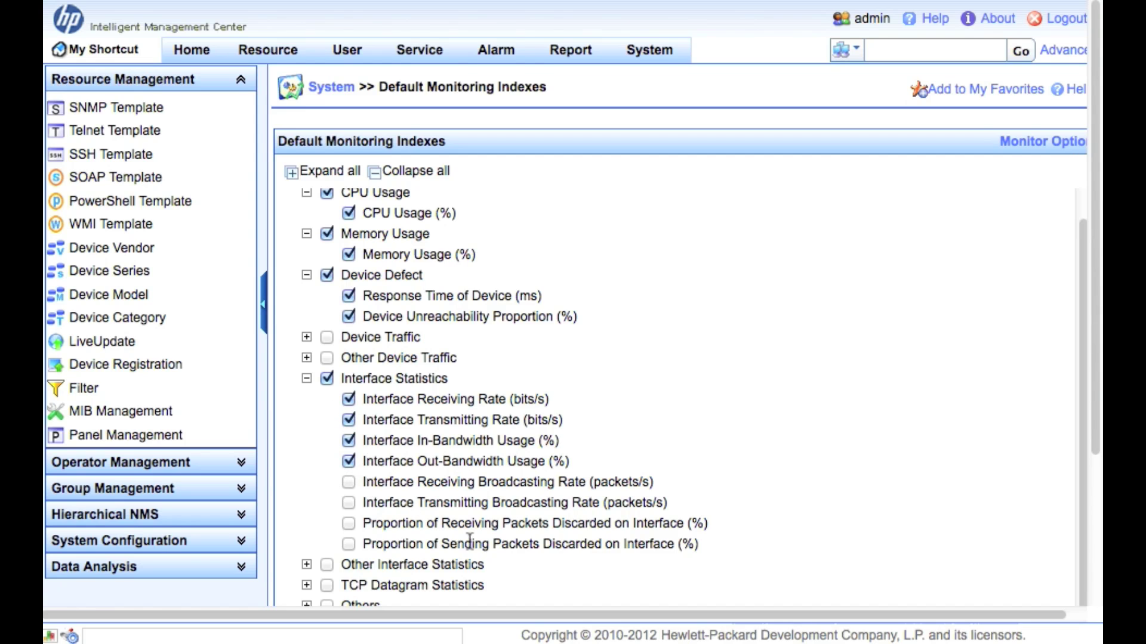
pyautogui.scroll(-3, 455, 534)
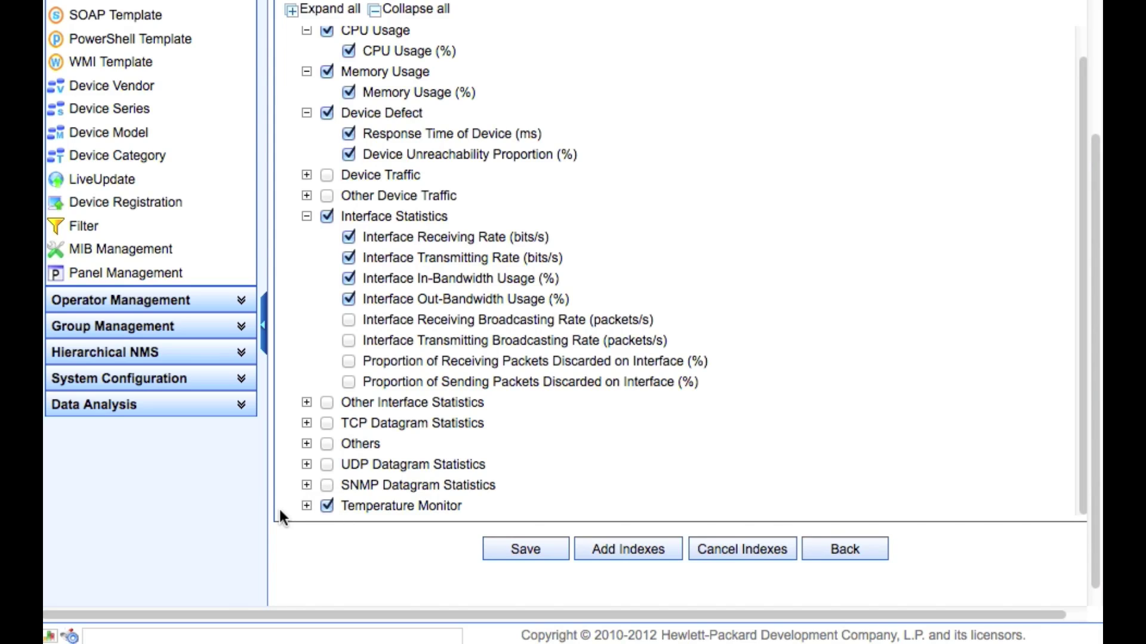
pyautogui.click(306, 507)
pyautogui.click(306, 507)
pyautogui.click(306, 444)
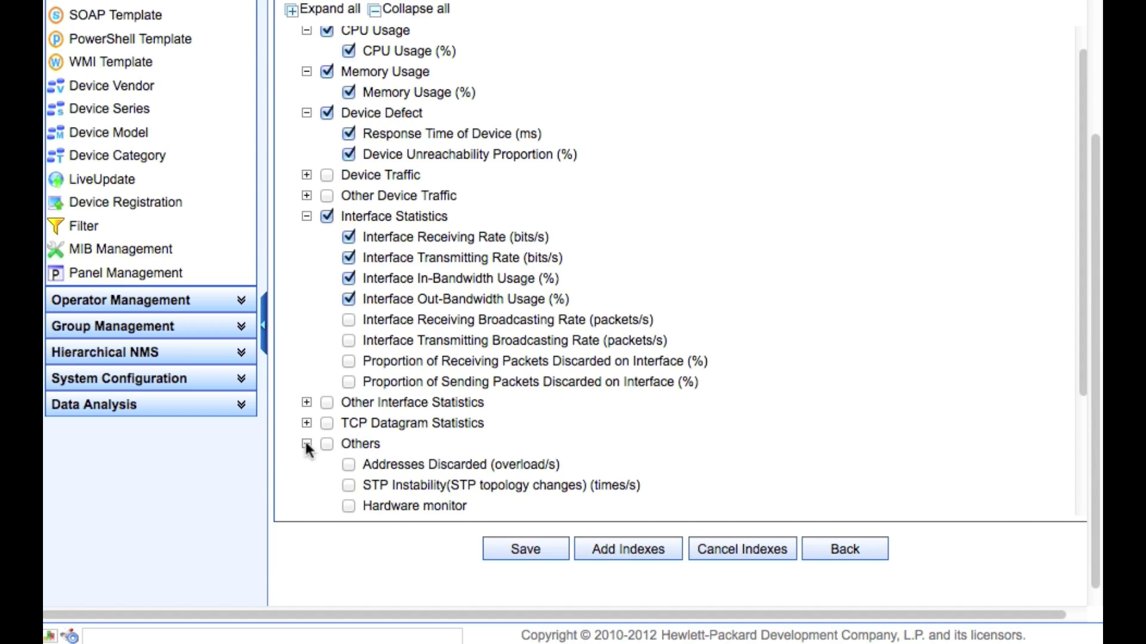
pyautogui.scroll(-3, 305, 478)
pyautogui.scroll(-2, 305, 478)
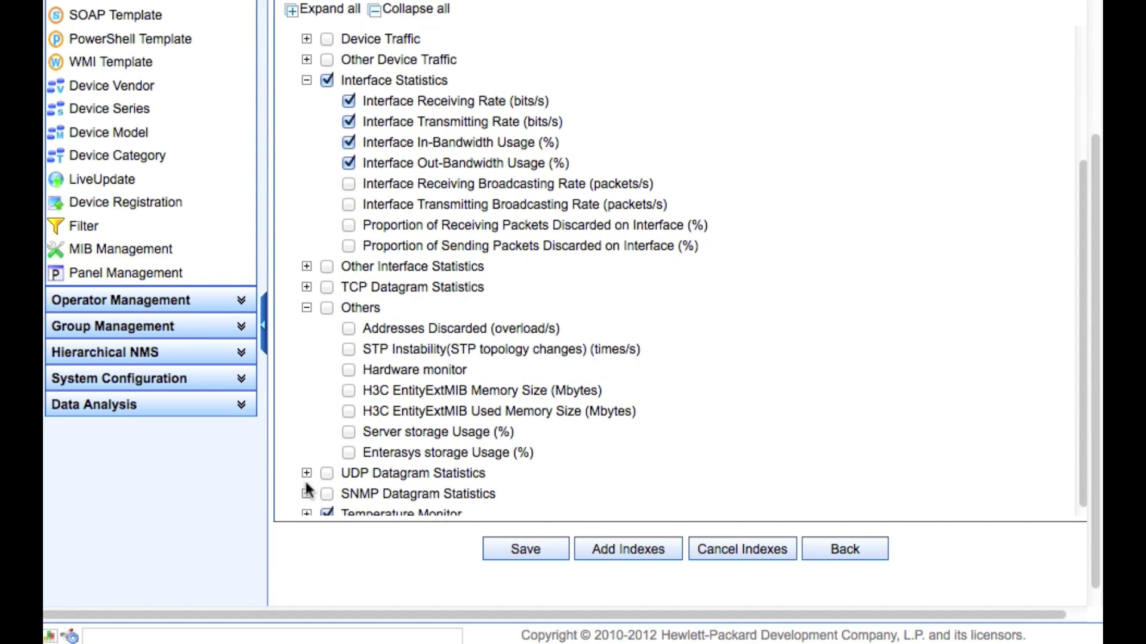
pyautogui.click(349, 349)
# Review Other Interface Statistics, collapse it, and save the default monitoring indexes.
pyautogui.click(307, 266)
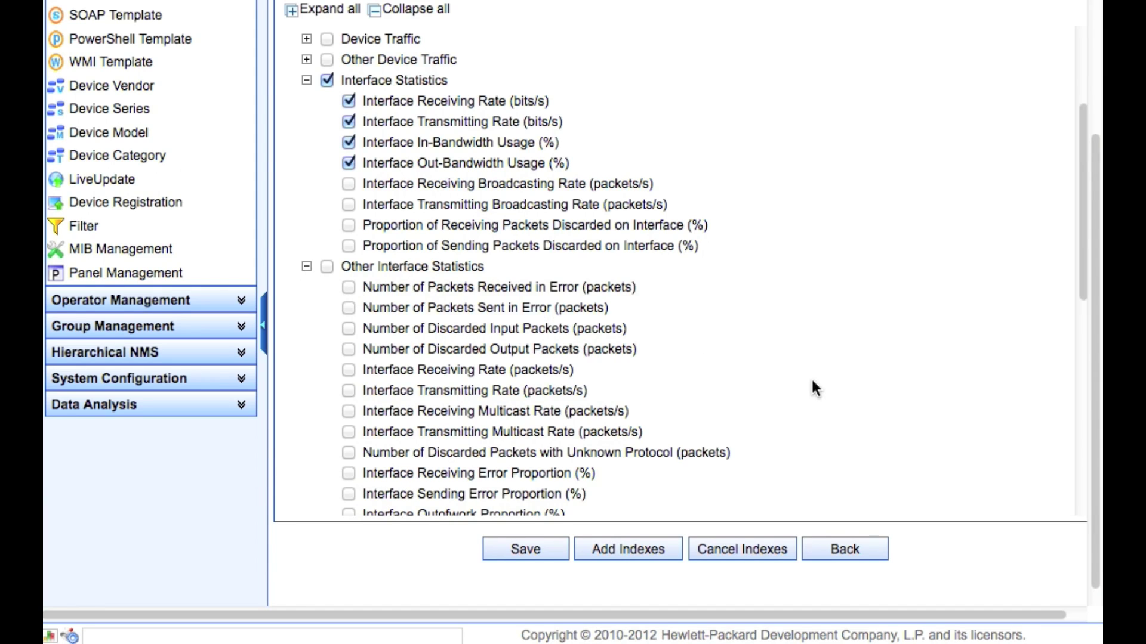
pyautogui.scroll(-1, 811, 377)
pyautogui.scroll(-5, 812, 381)
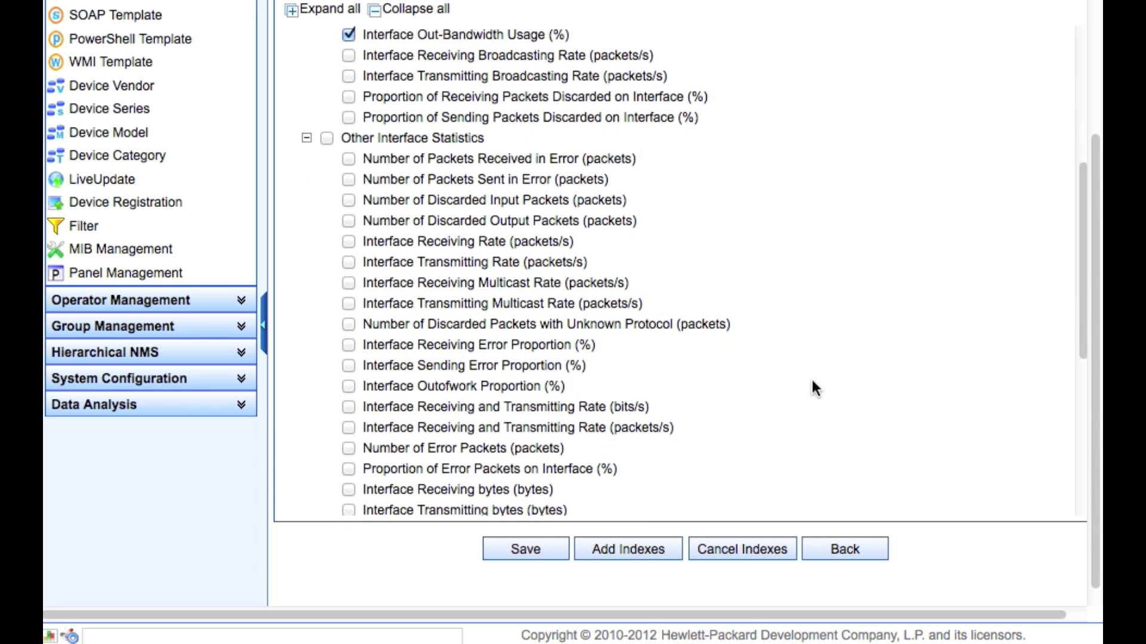
pyautogui.scroll(-3, 811, 377)
pyautogui.scroll(1, 811, 377)
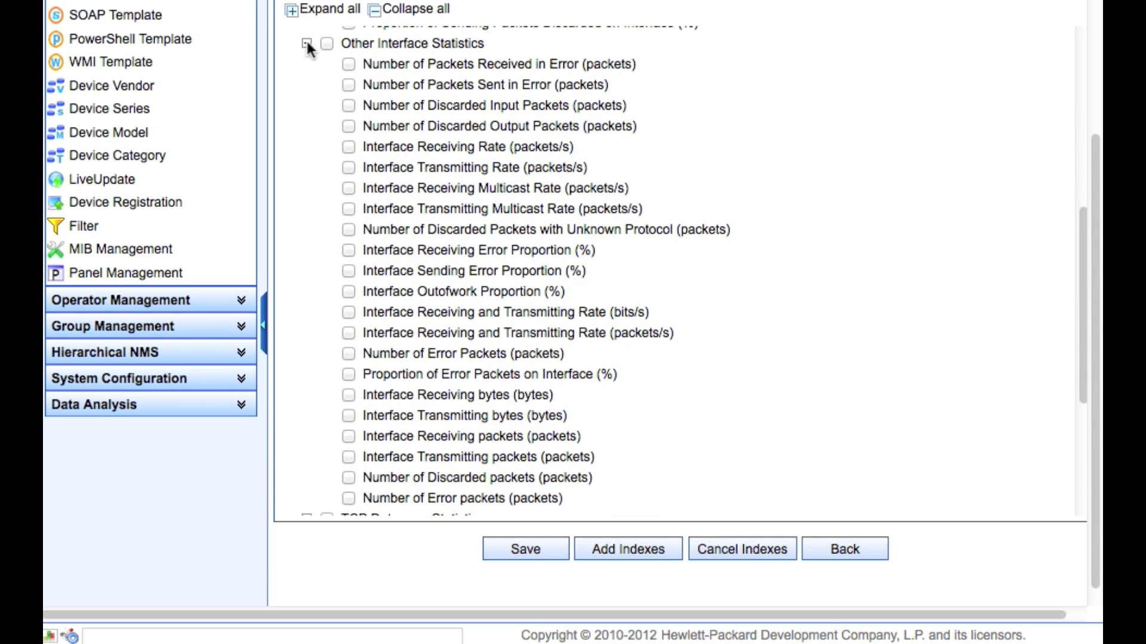
pyautogui.click(306, 43)
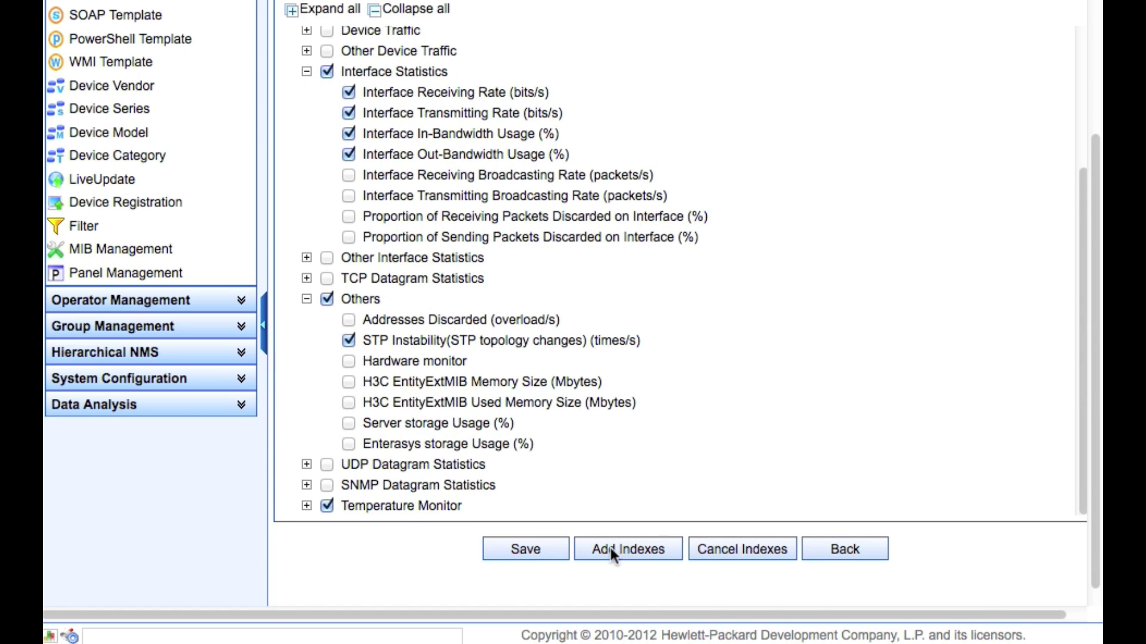
pyautogui.click(525, 549)
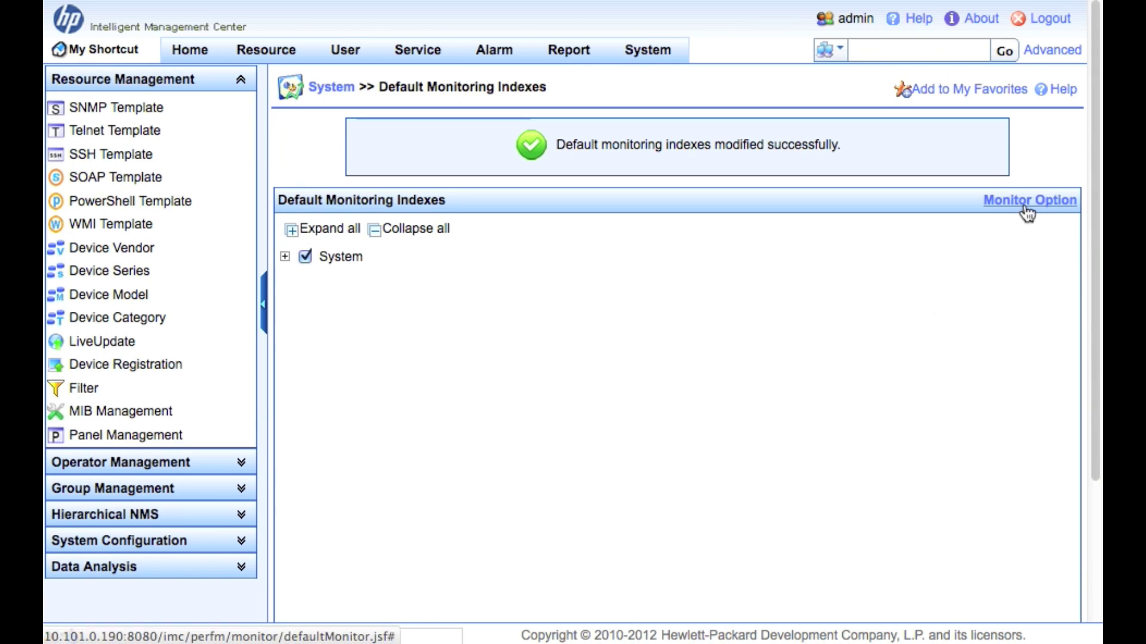
# Apply up-interfaces-only monitoring, keep the bits/s unit at Adapt automatically, and view Instance Profiles.
pyautogui.click(1026, 201)
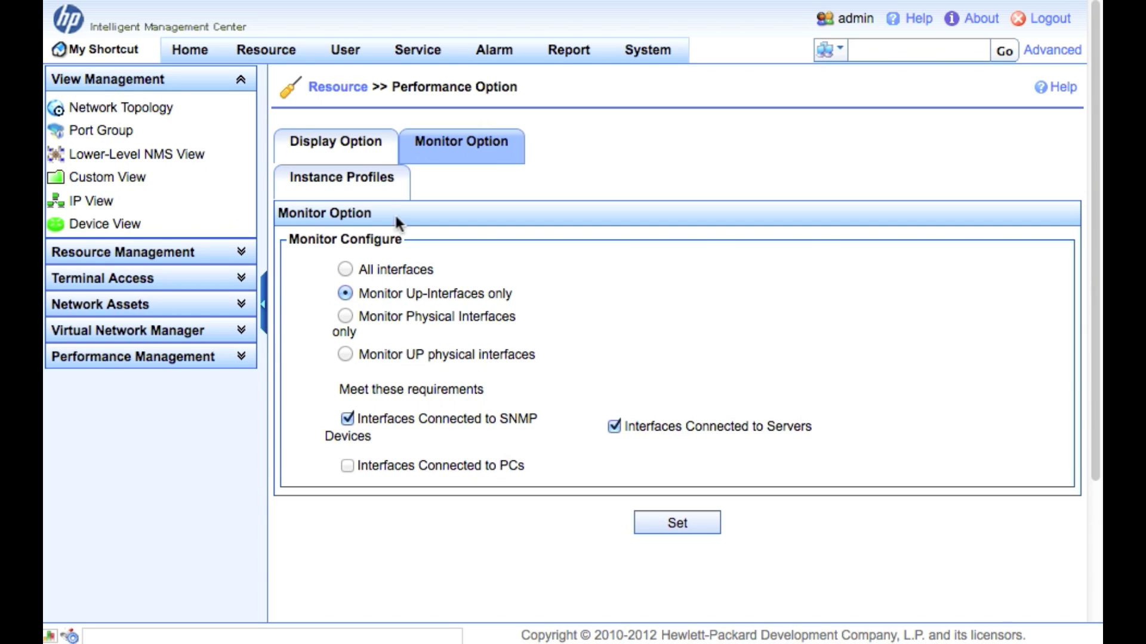
pyautogui.click(671, 519)
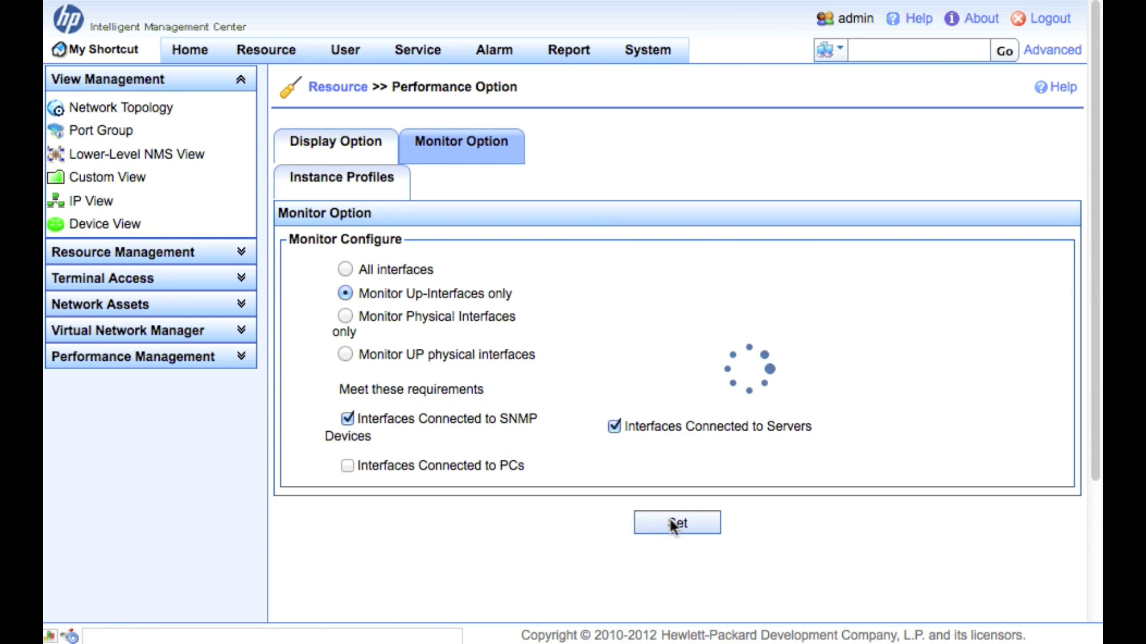
pyautogui.click(344, 206)
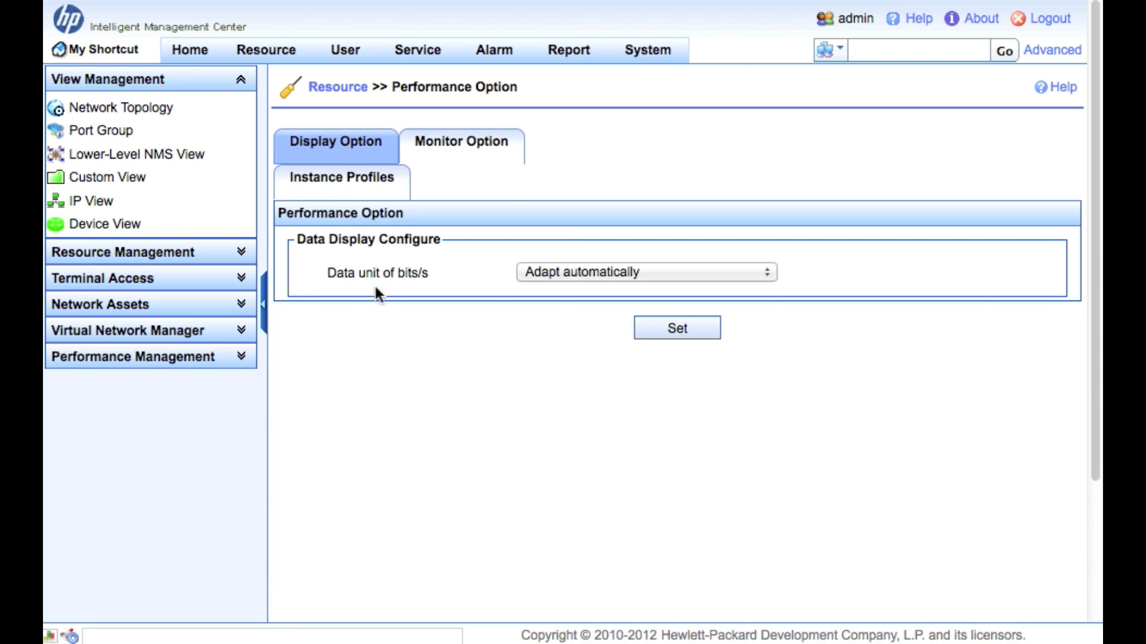
pyautogui.click(577, 265)
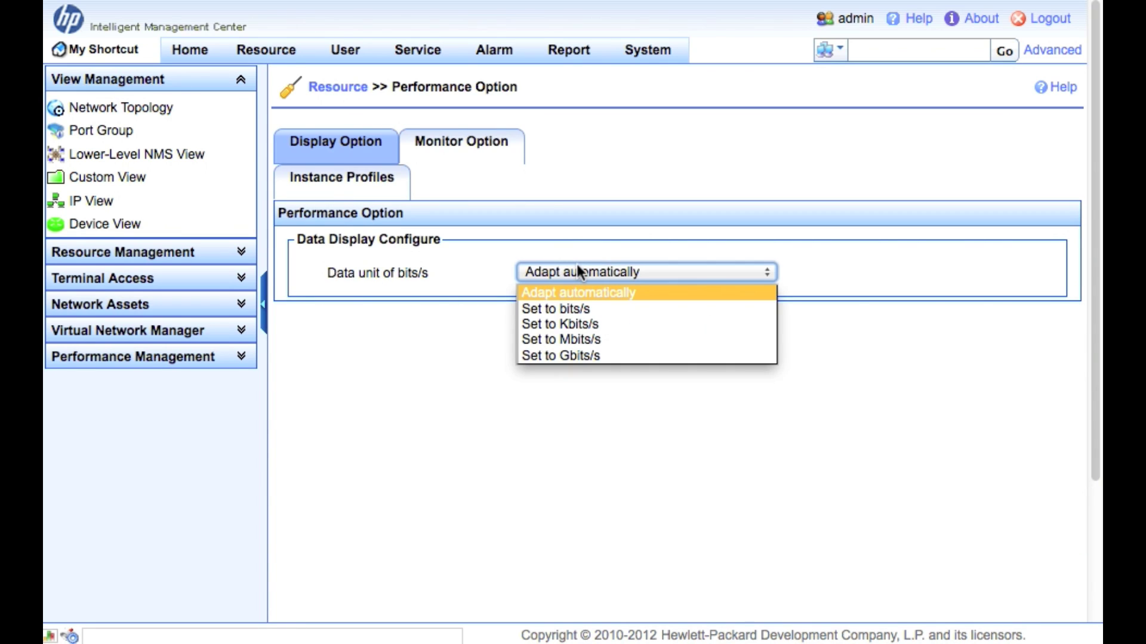
pyautogui.click(455, 276)
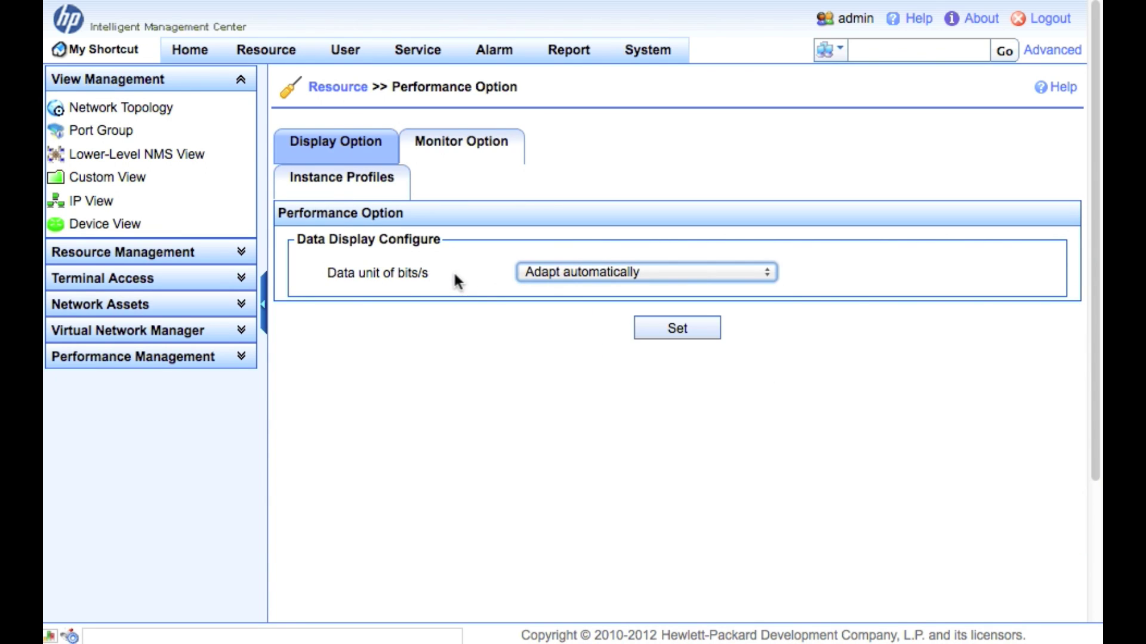
pyautogui.click(343, 182)
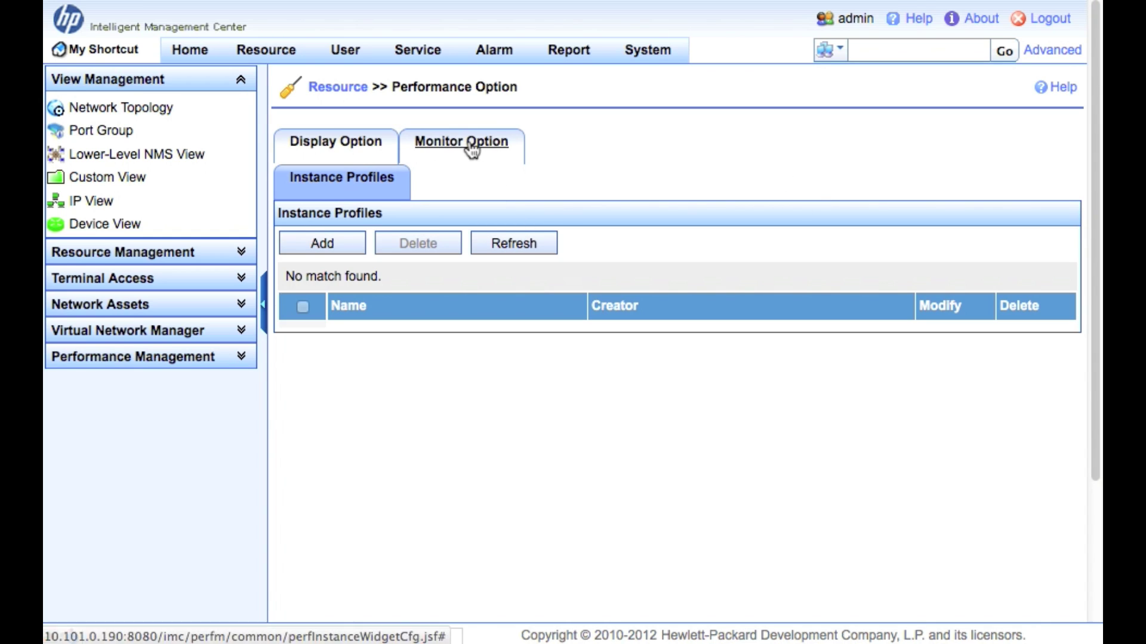
# Go to Configuration Center Options and show the Backup Policy settings.
pyautogui.click(318, 86)
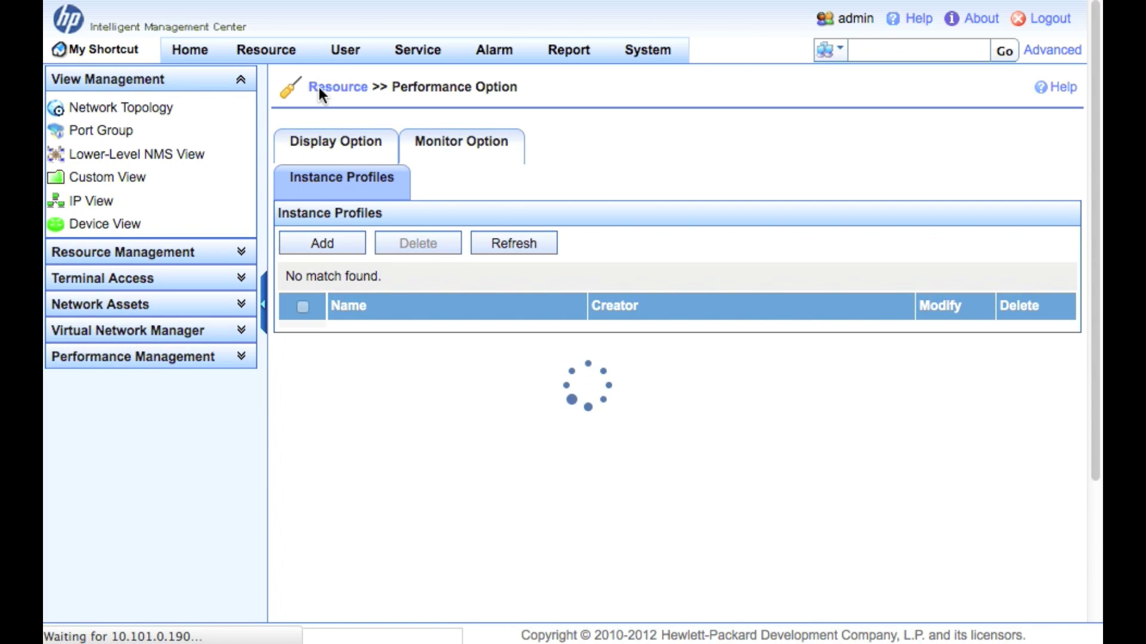
pyautogui.moveTo(412, 51)
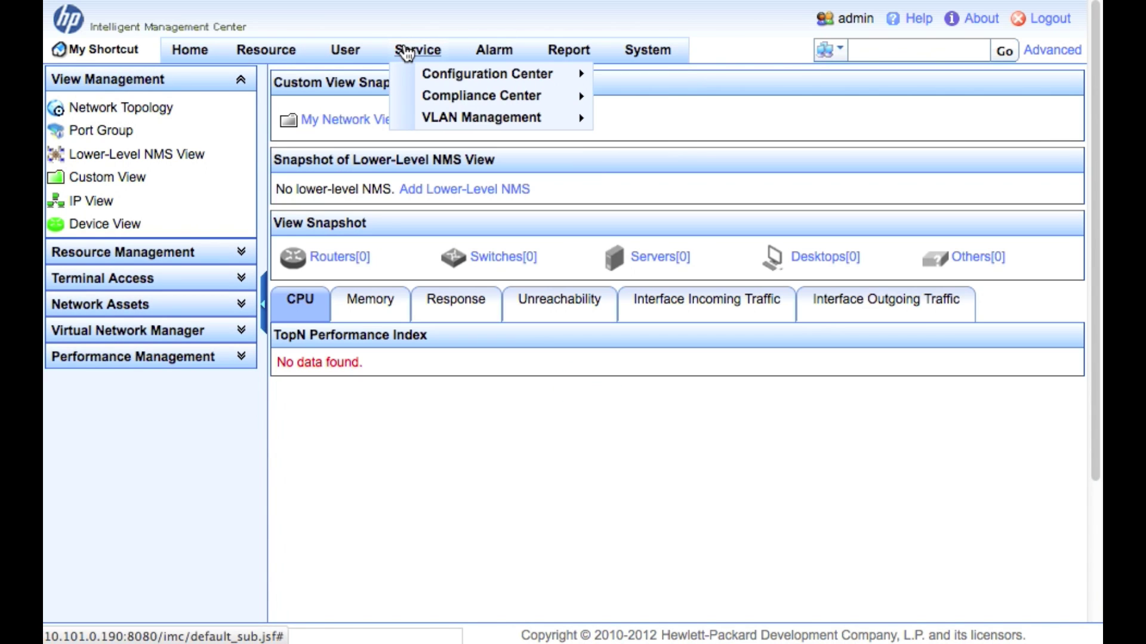
pyautogui.moveTo(426, 75)
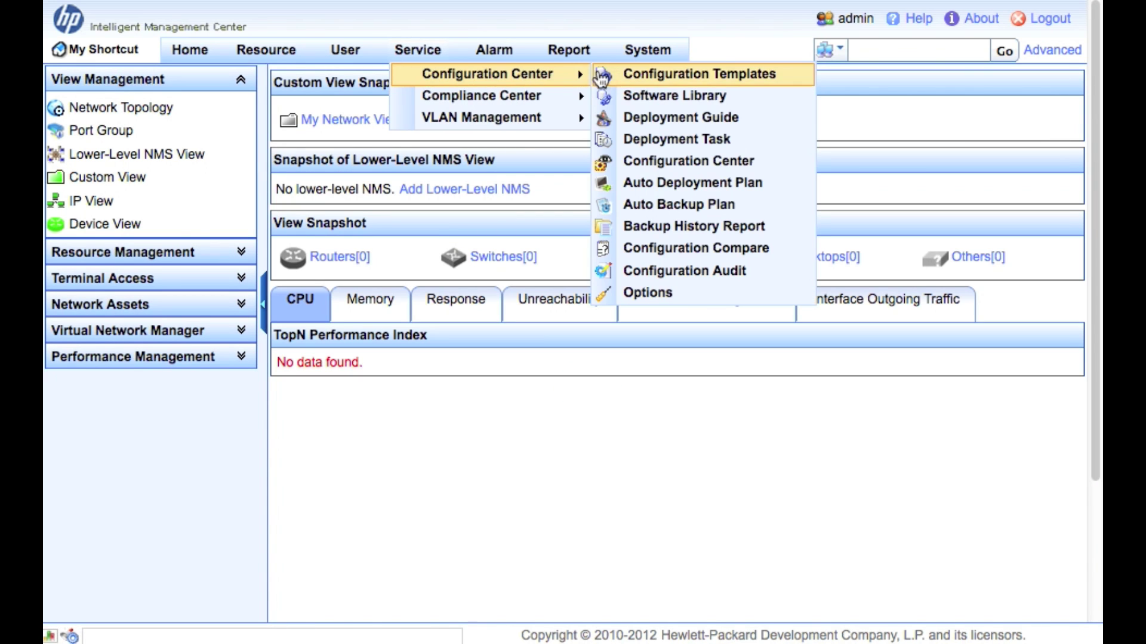
pyautogui.click(654, 296)
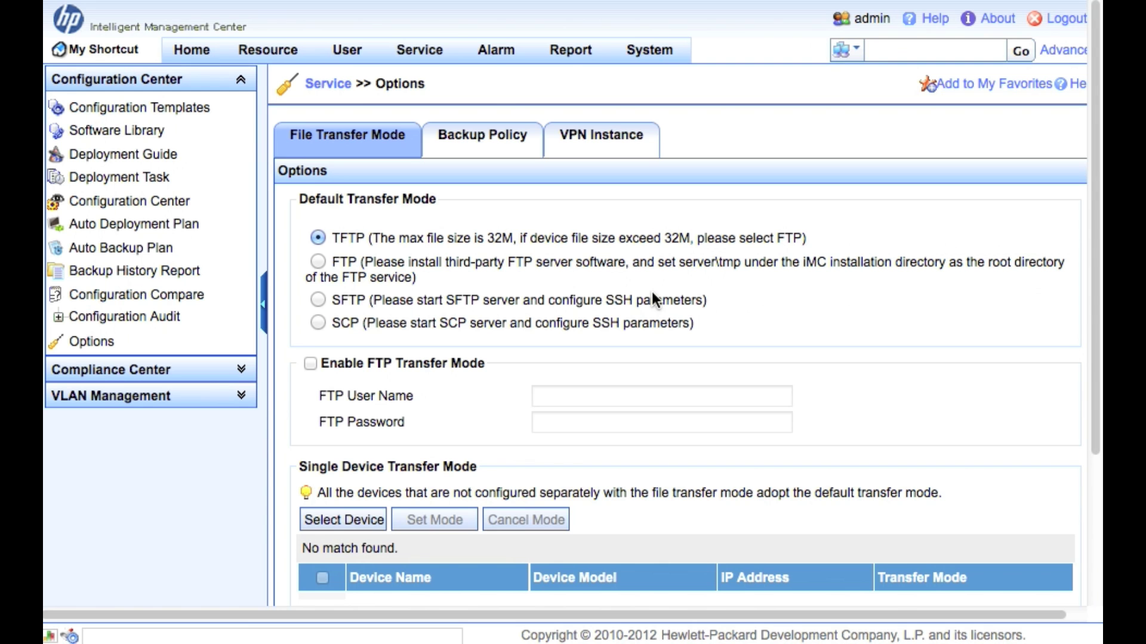
pyautogui.click(496, 142)
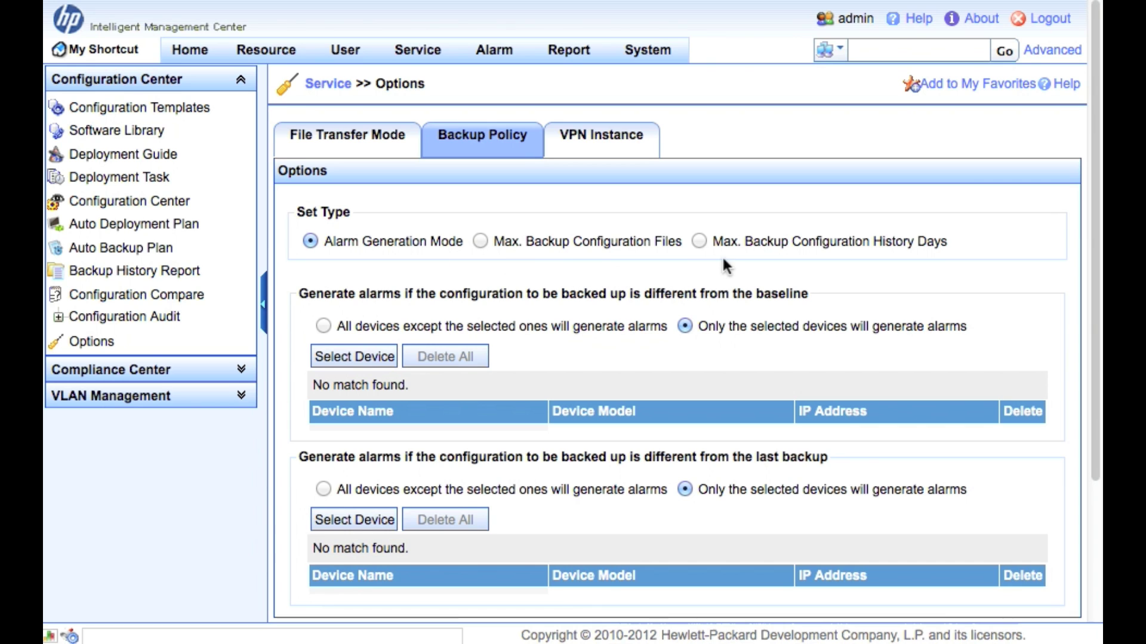
# Set backup alarm generation to all devices except the selected ones.
pyautogui.scroll(-2, 579, 352)
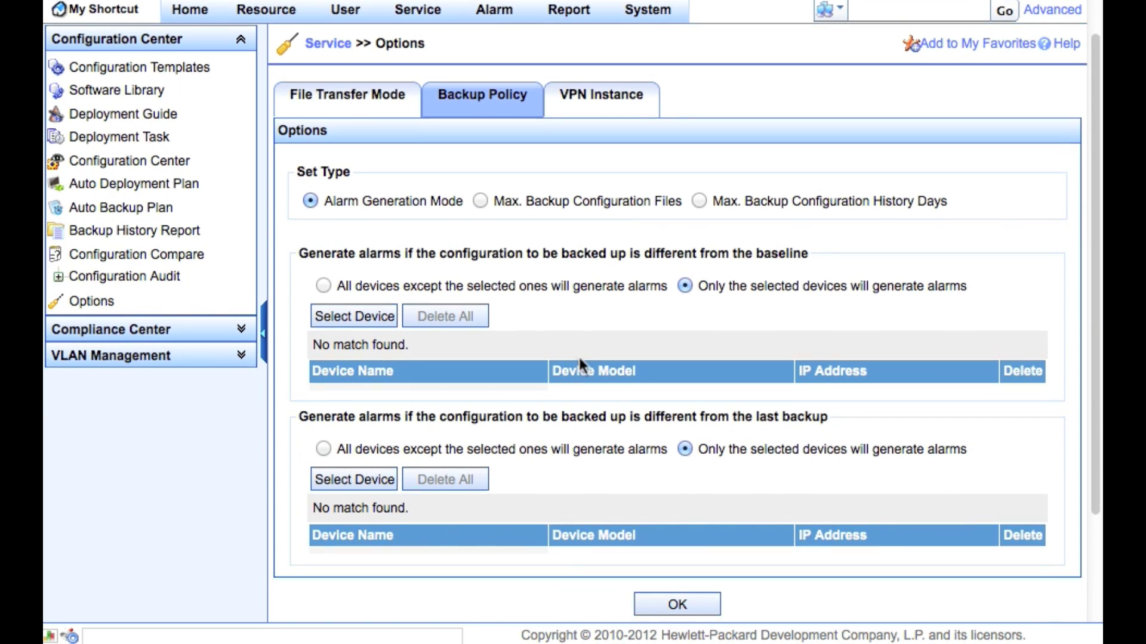
pyautogui.scroll(-4, 578, 356)
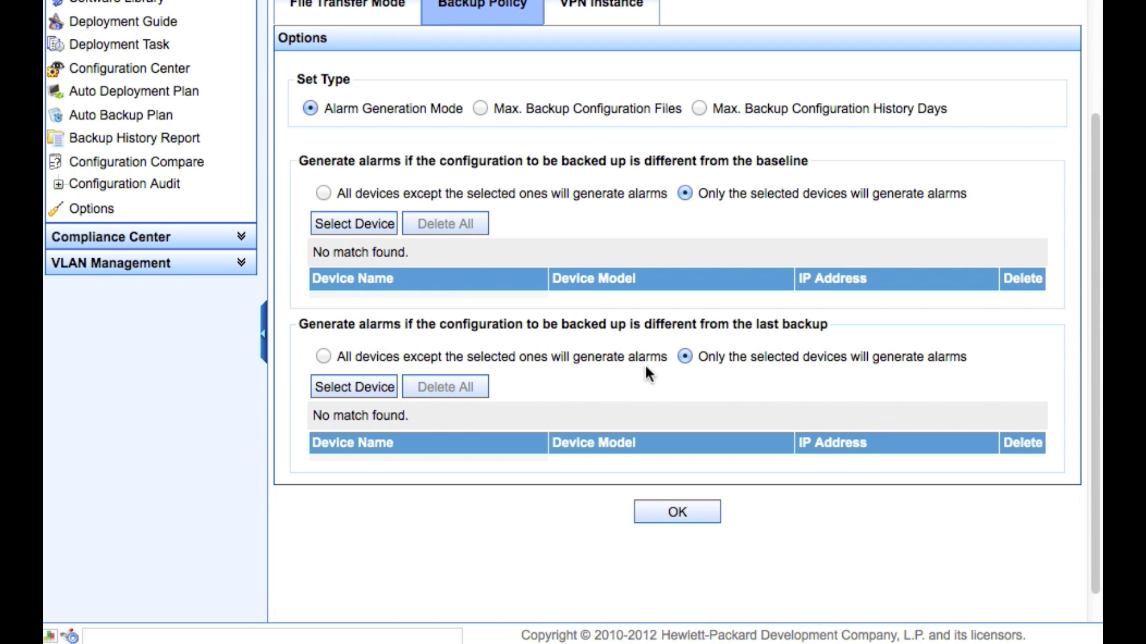
pyautogui.click(324, 357)
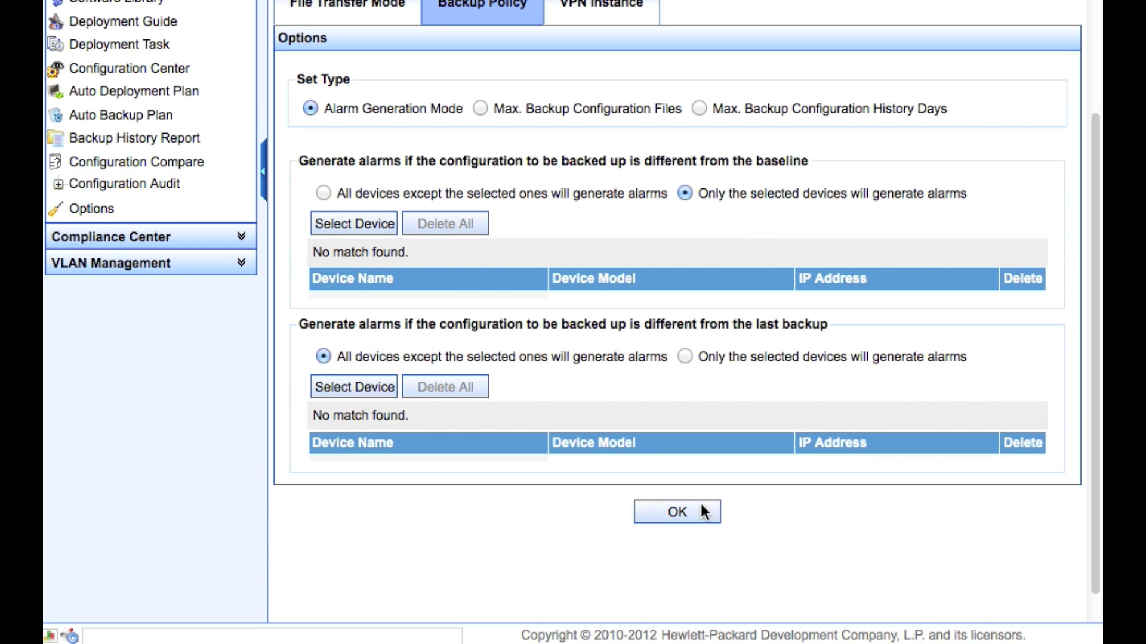
pyautogui.scroll(3, 674, 367)
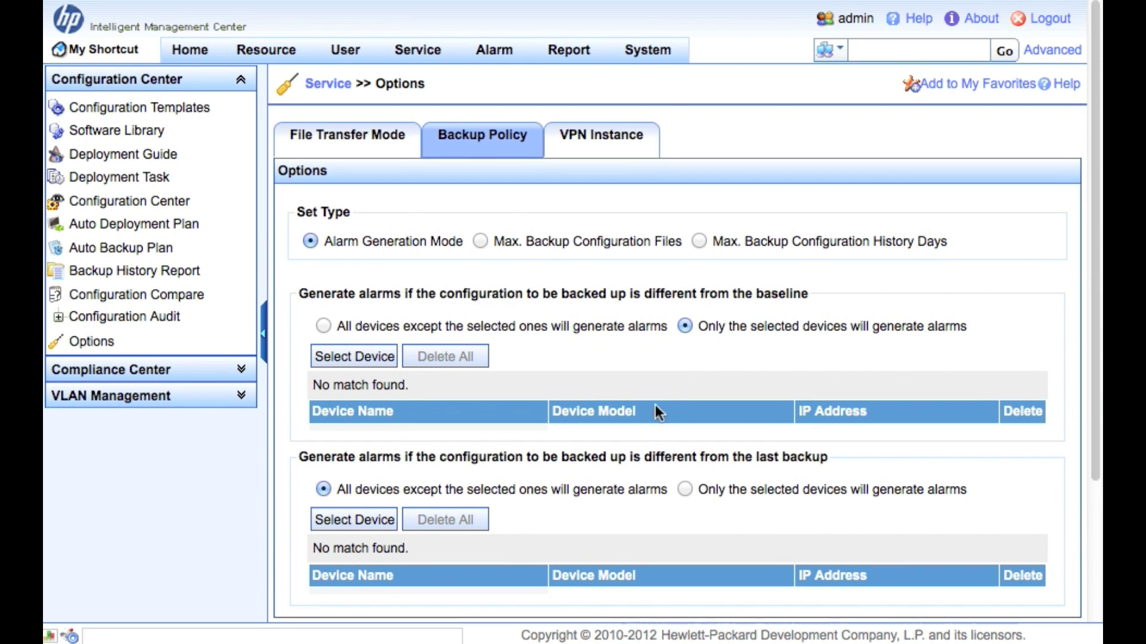
pyautogui.scroll(-4, 647, 452)
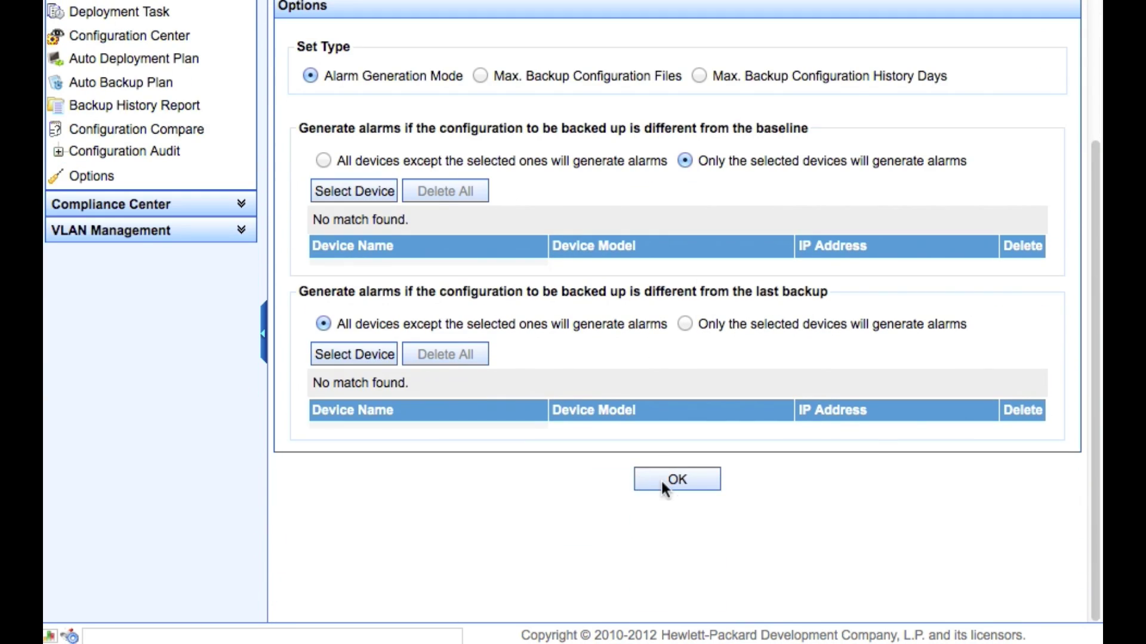
pyautogui.scroll(1, 686, 483)
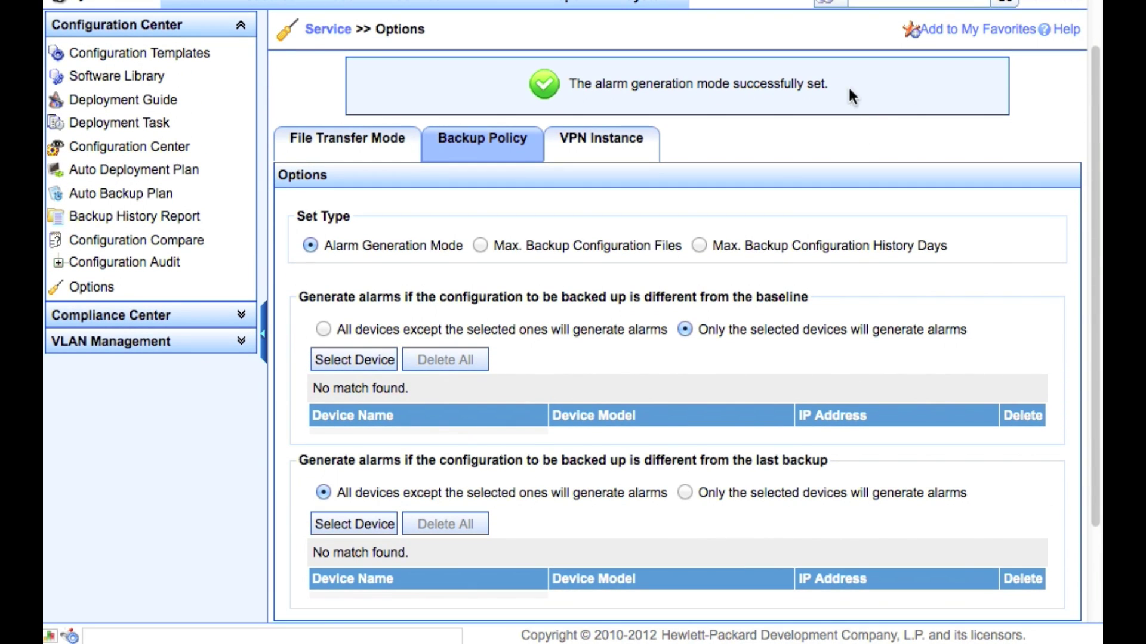
pyautogui.scroll(1, 812, 156)
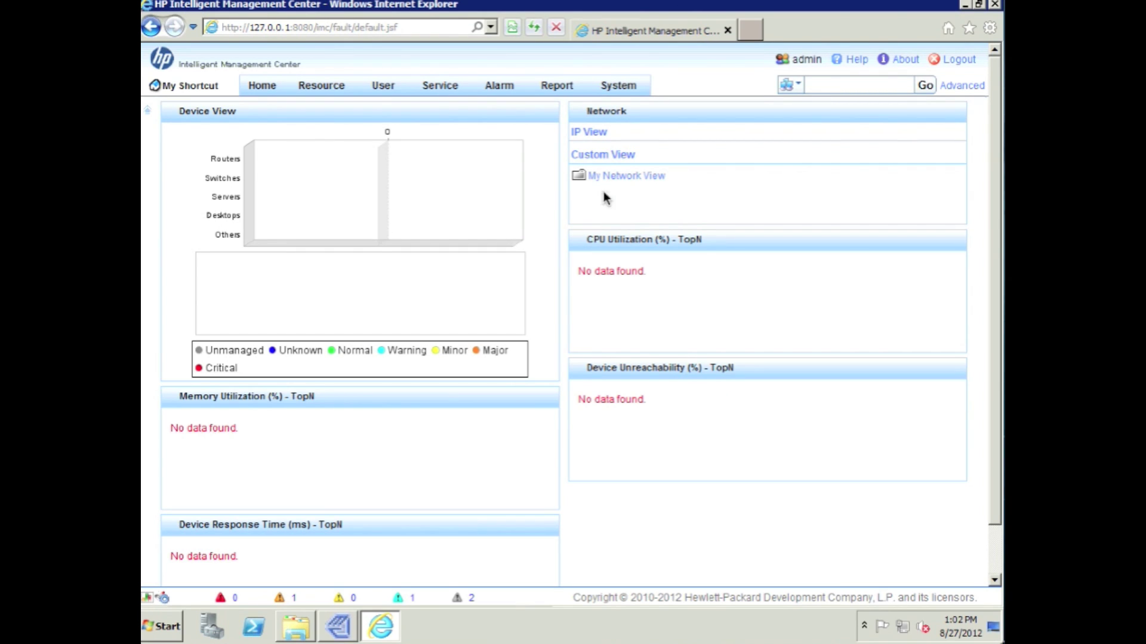
# Open Operator Management's operator list and start modifying the admin operator.
pyautogui.click(625, 89)
pyautogui.moveTo(686, 109)
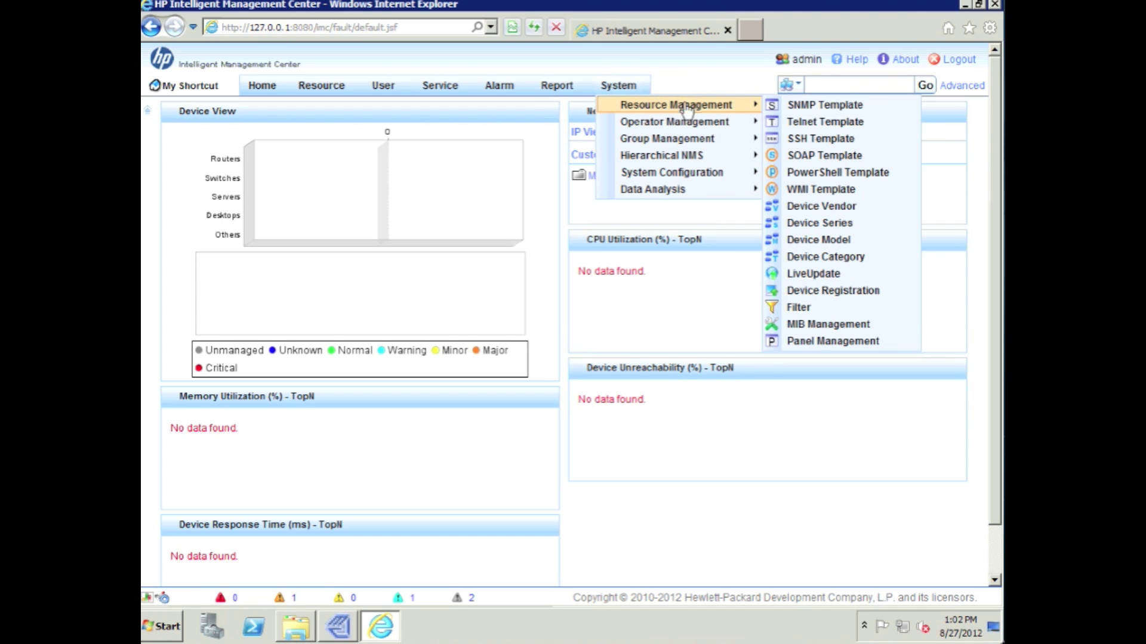
pyautogui.moveTo(732, 126)
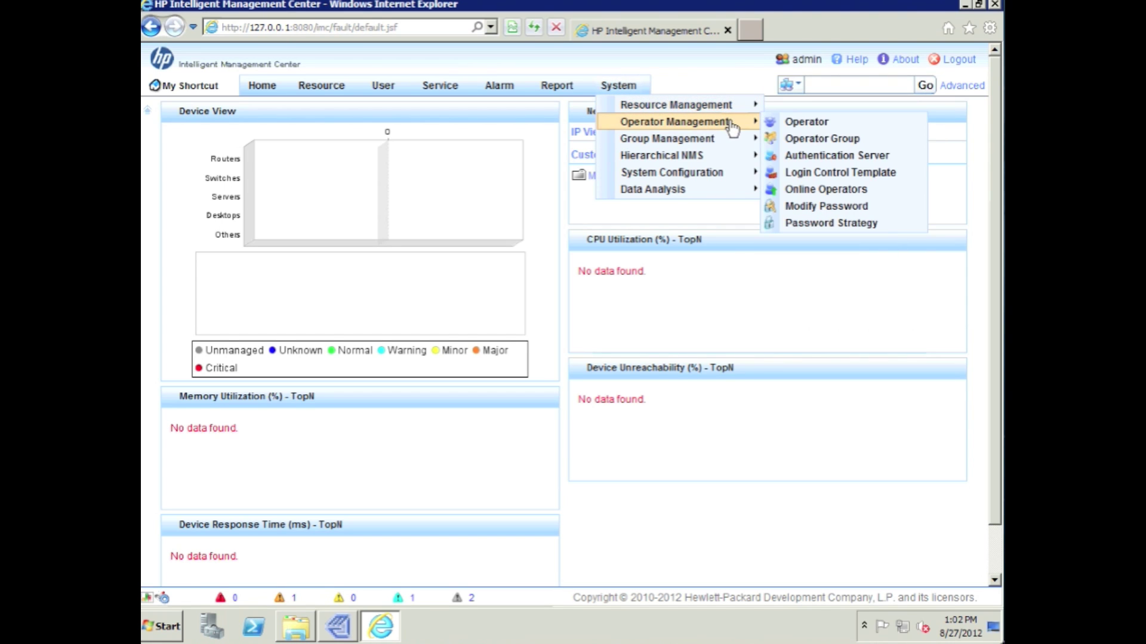
pyautogui.click(802, 125)
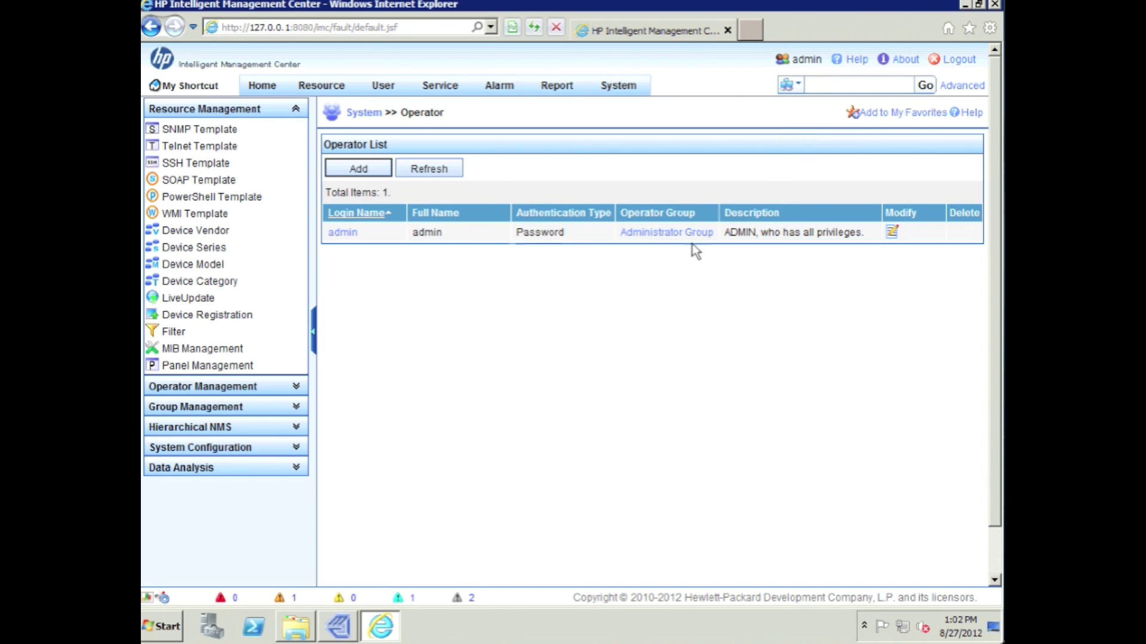
pyautogui.click(893, 234)
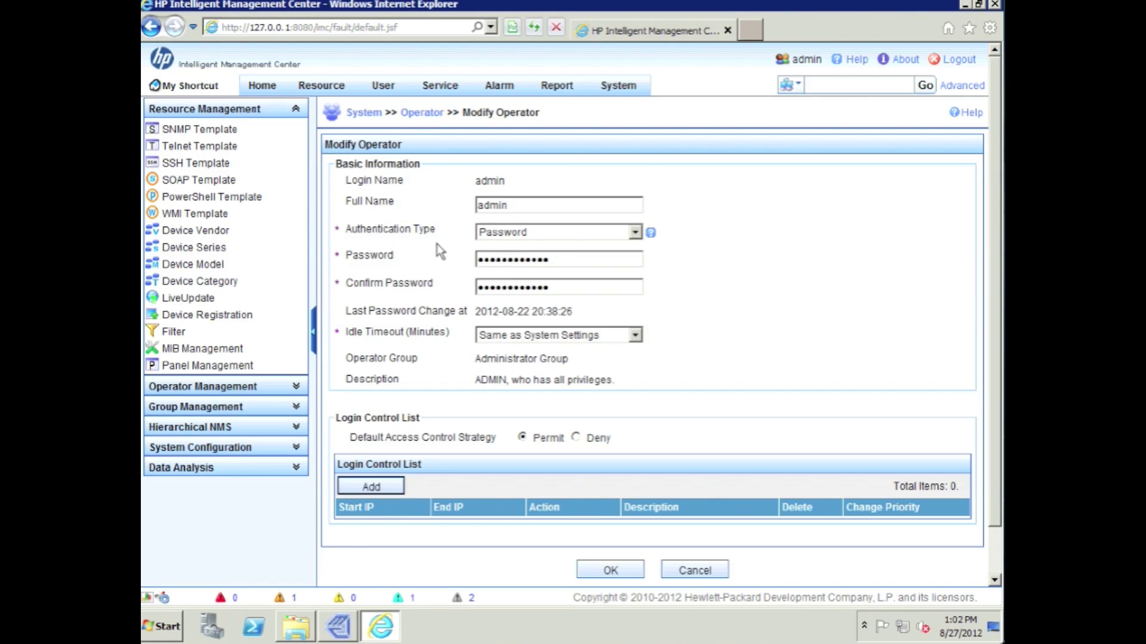
# Keep Password authentication and enter the new admin password in both password fields.
pyautogui.moveTo(554, 259); pyautogui.dragTo(452, 256)
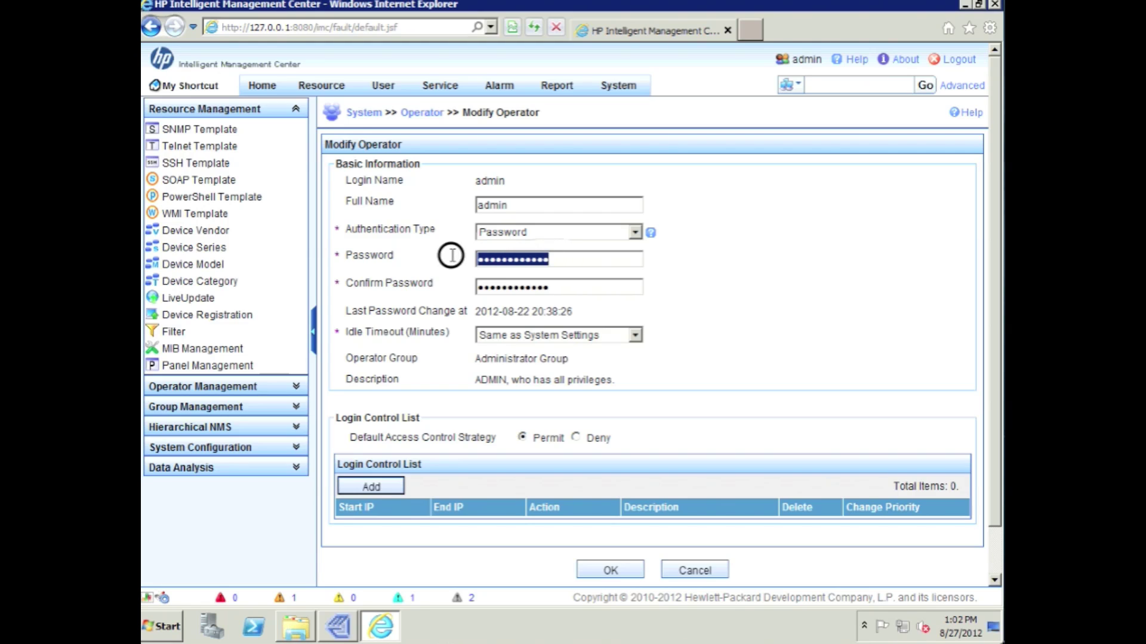
pyautogui.click(635, 233)
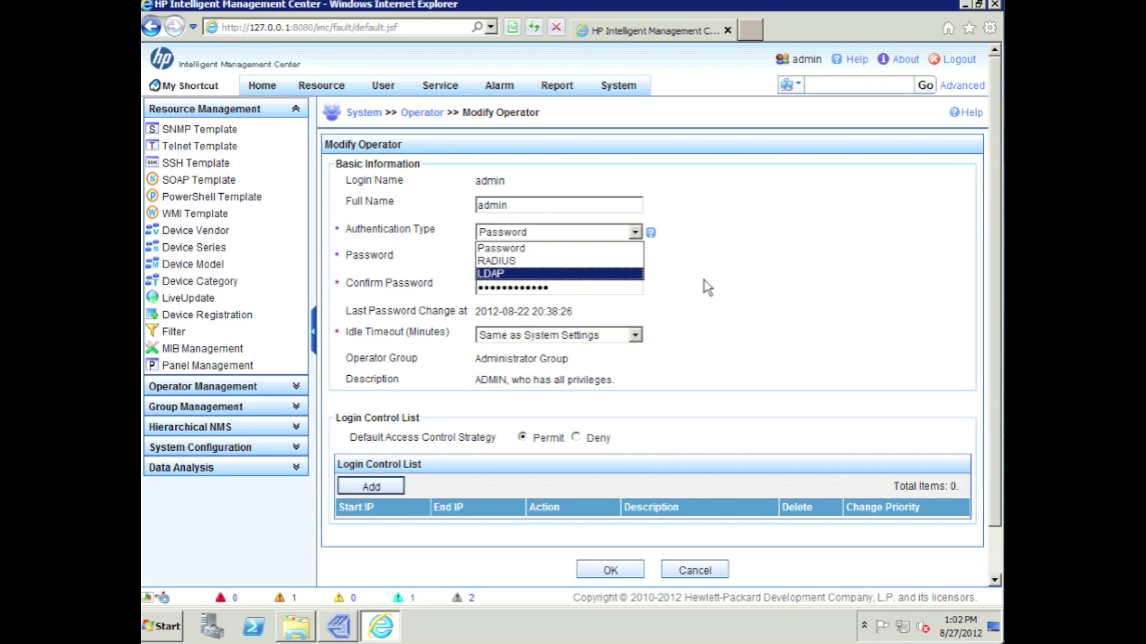
pyautogui.click(622, 285)
pyautogui.click(506, 261)
pyautogui.doubleClick(506, 260)
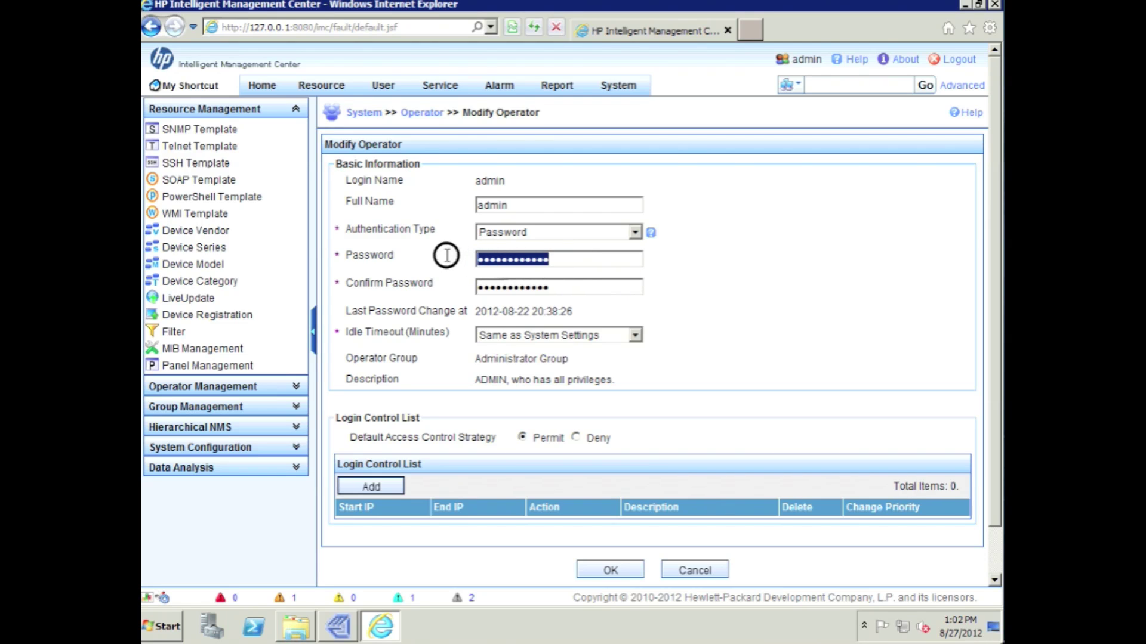
pyautogui.write('••••••••')
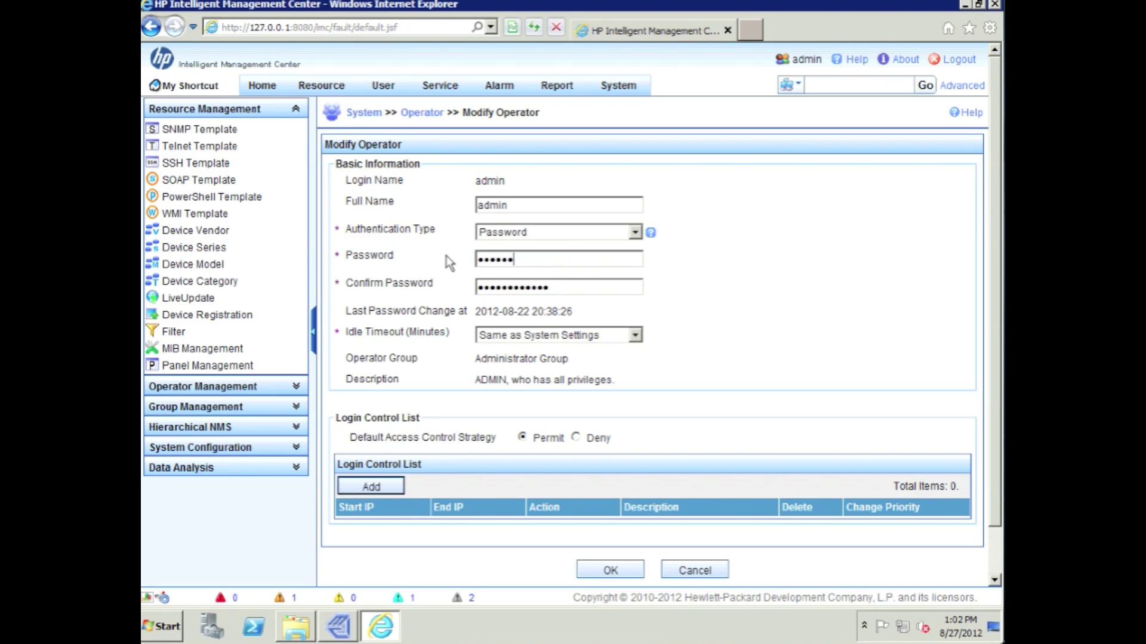
pyautogui.press('Tab')
pyautogui.moveTo(567, 286); pyautogui.dragTo(438, 293)
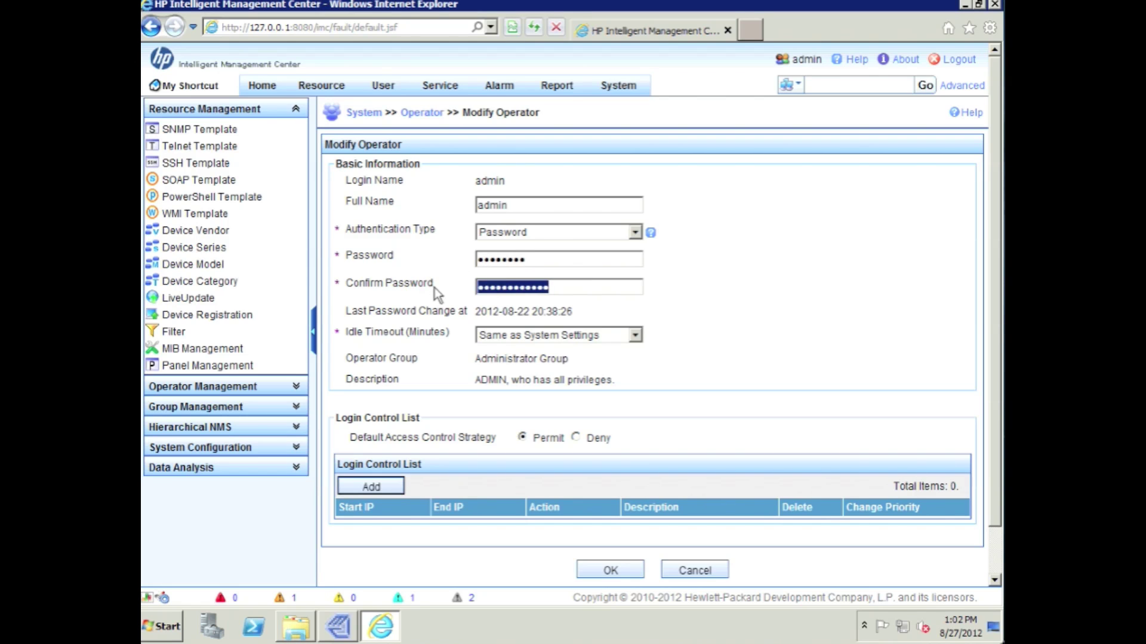
pyautogui.write('•••••••')
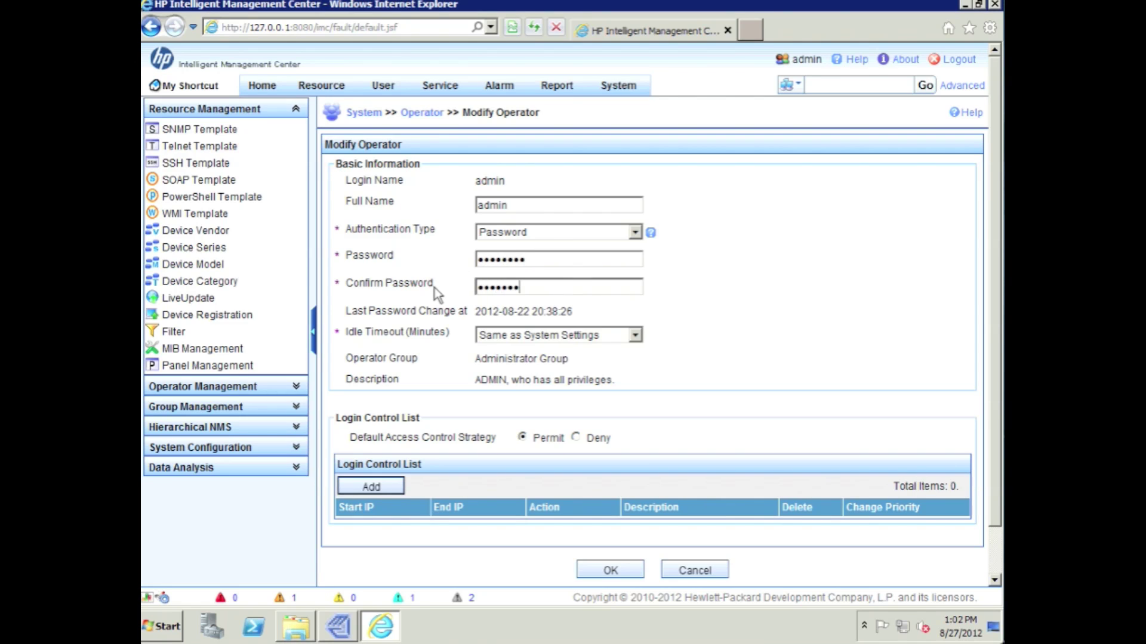
pyautogui.write('•')
# Keep idle timeout the same as system settings and save the admin operator.
pyautogui.scroll(-2, 656, 453)
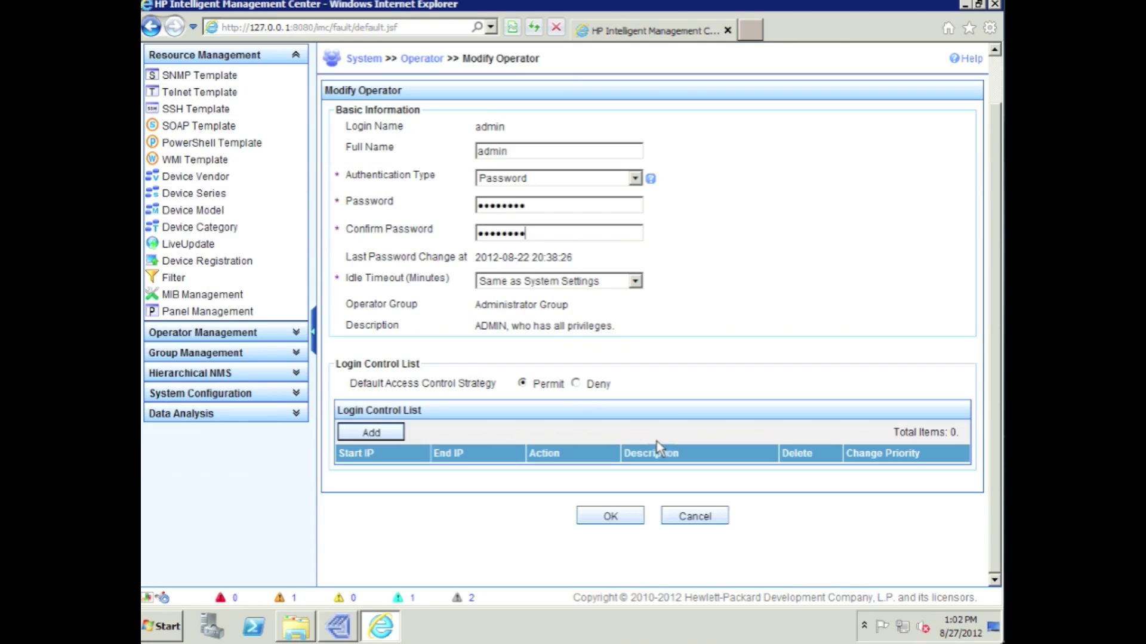
pyautogui.click(635, 284)
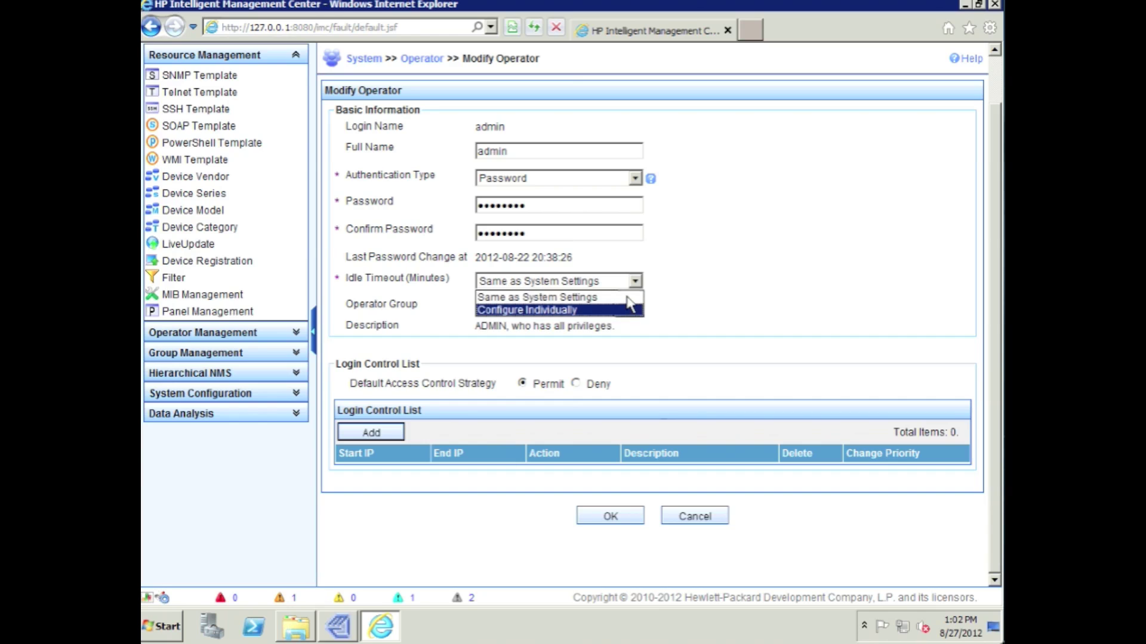
pyautogui.click(603, 297)
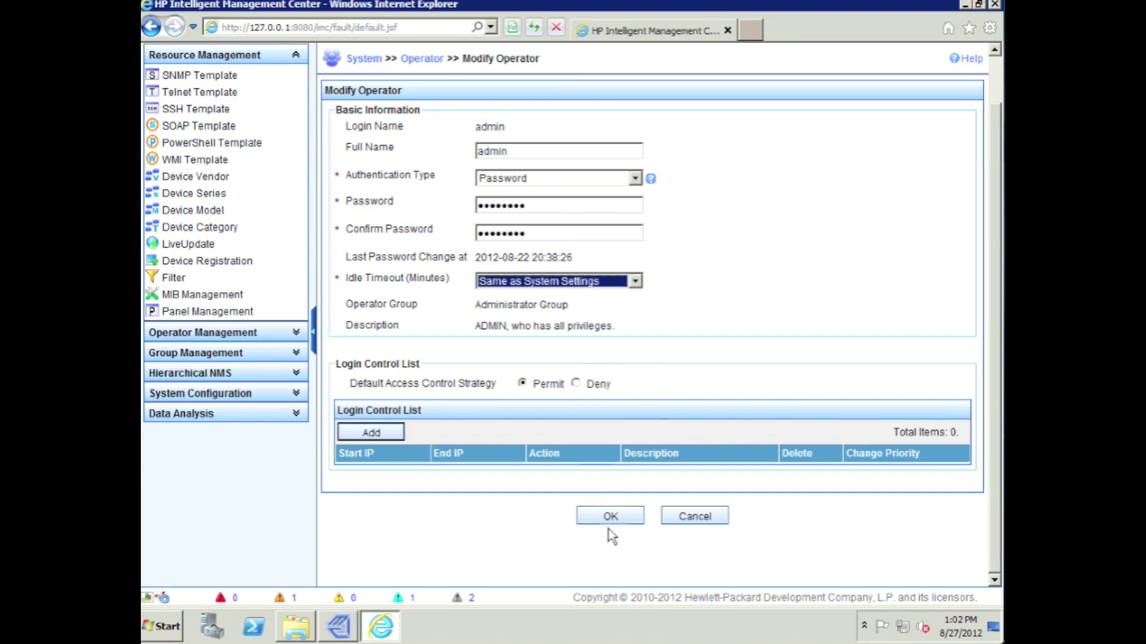
pyautogui.click(631, 521)
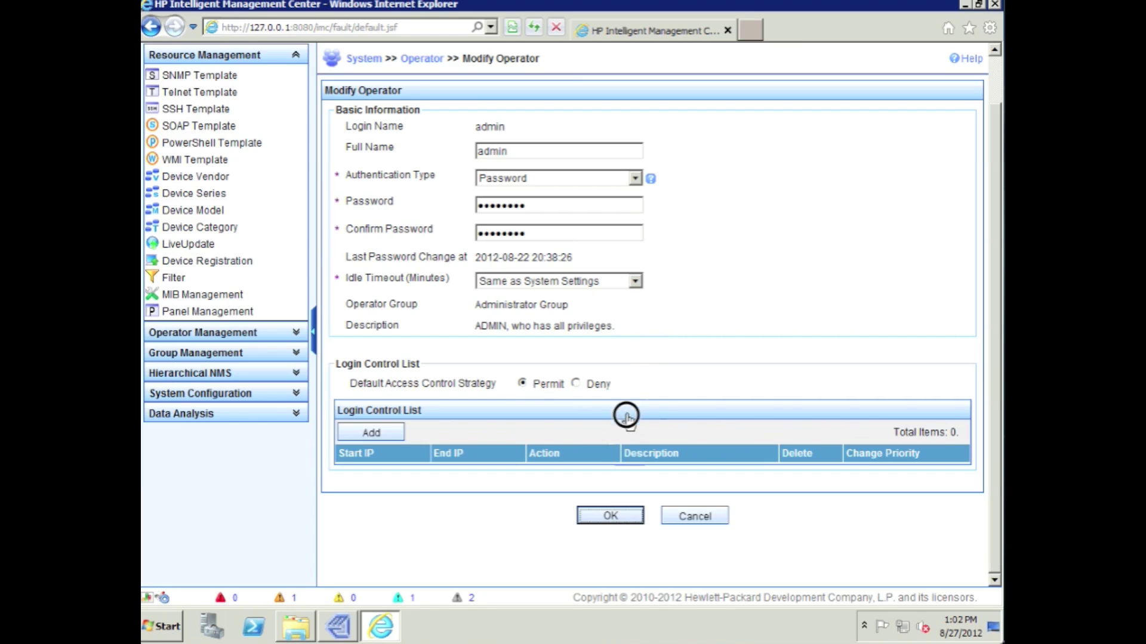
pyautogui.click(600, 515)
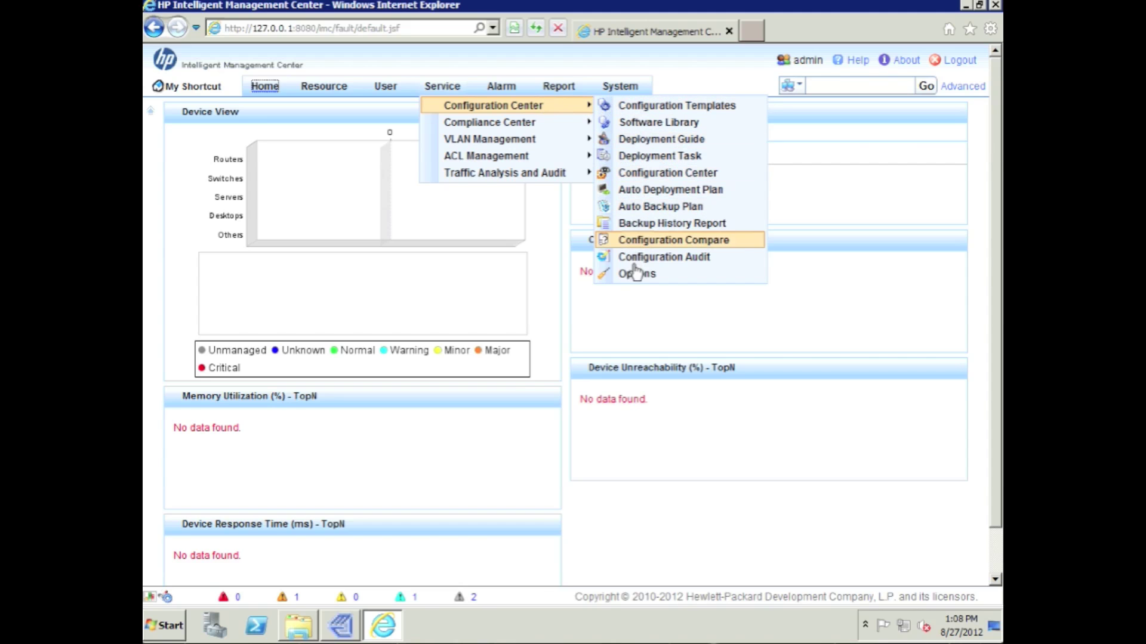
# Choose FTP instead of TFTP as the default transfer mode in Configuration Center Options.
pyautogui.click(680, 275)
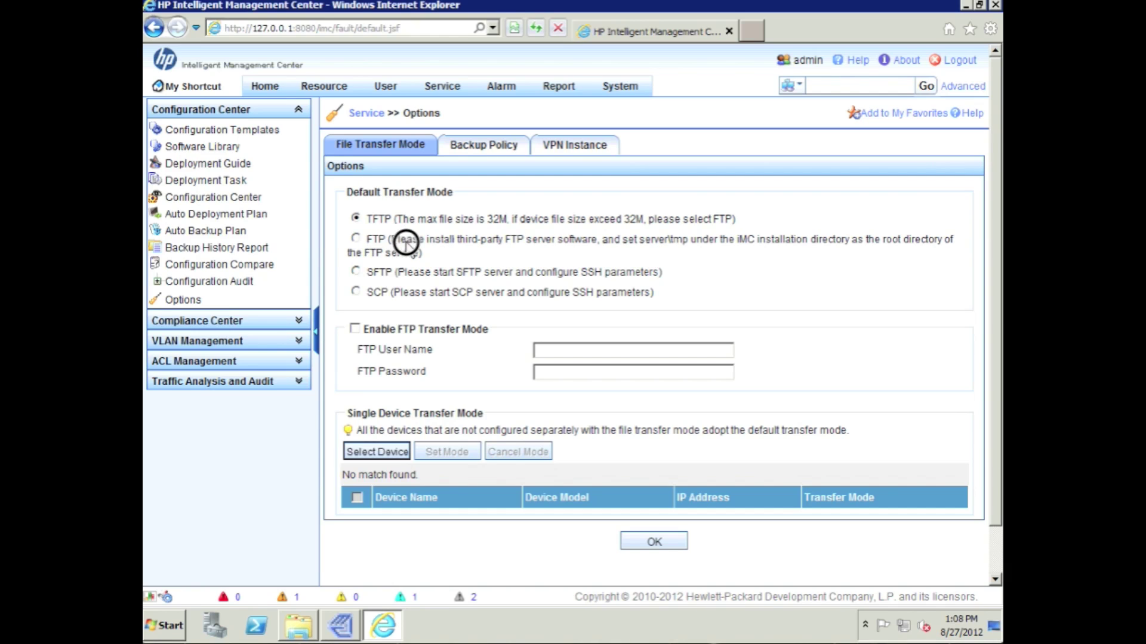
pyautogui.moveTo(391, 239); pyautogui.dragTo(421, 254)
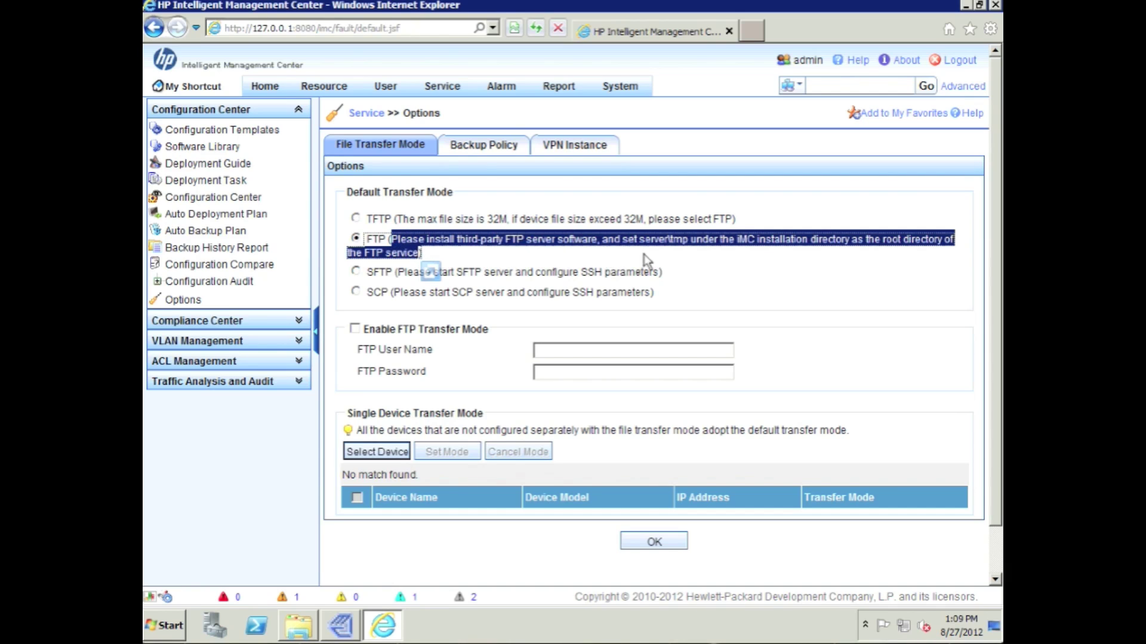
pyautogui.click(670, 258)
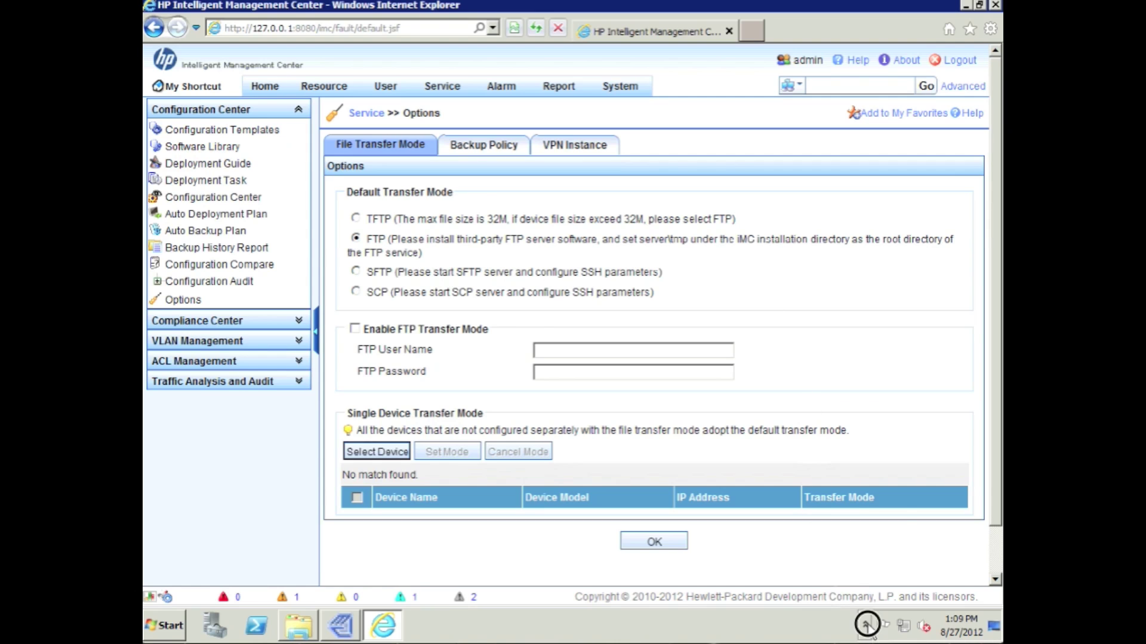
pyautogui.click(865, 626)
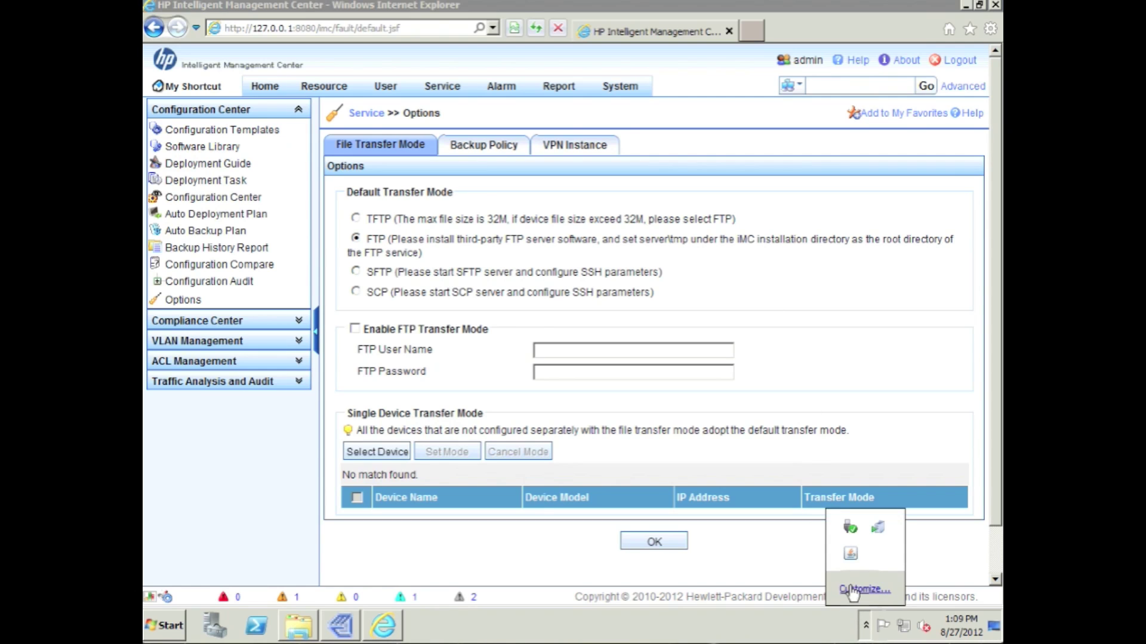
# Launch the FileZilla Server administration interface from the Start menu's program list.
pyautogui.click(166, 626)
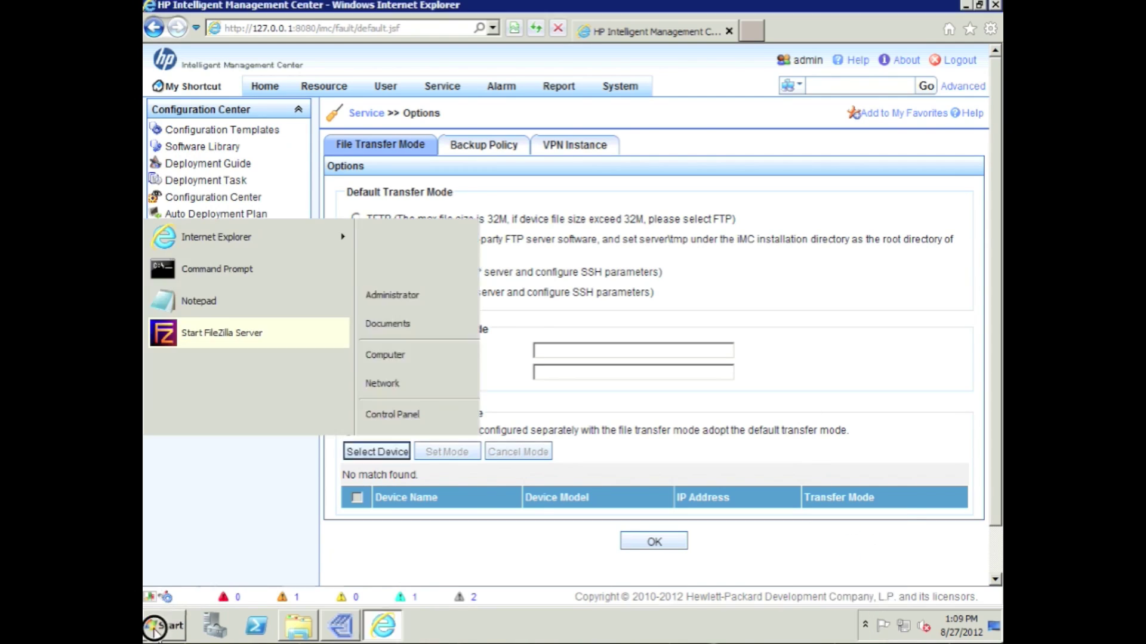
pyautogui.click(209, 562)
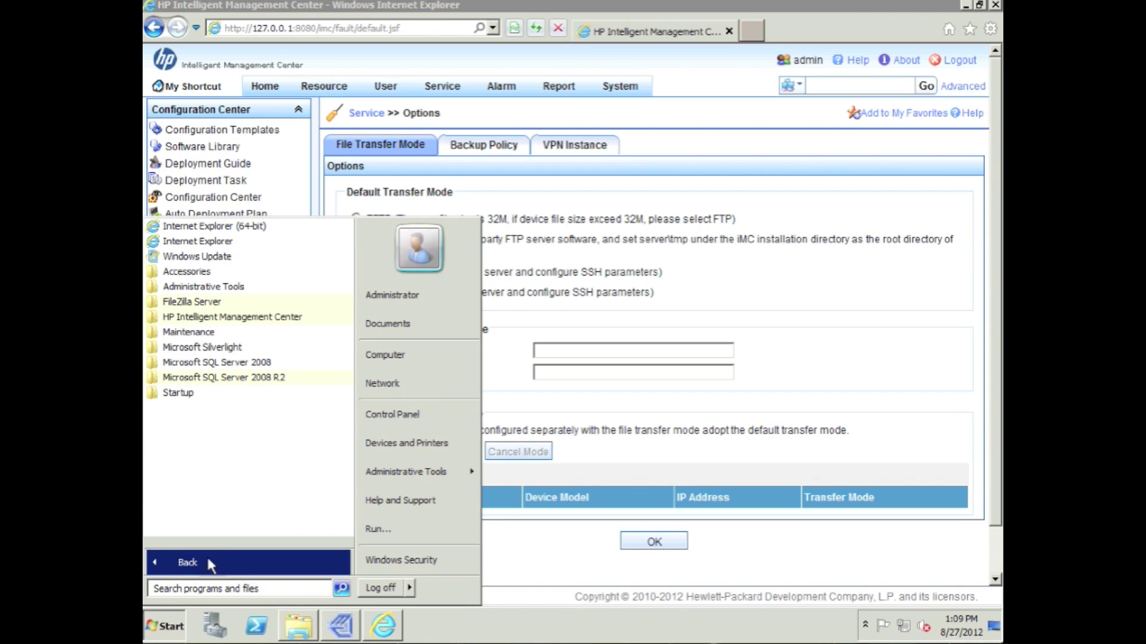
pyautogui.click(208, 303)
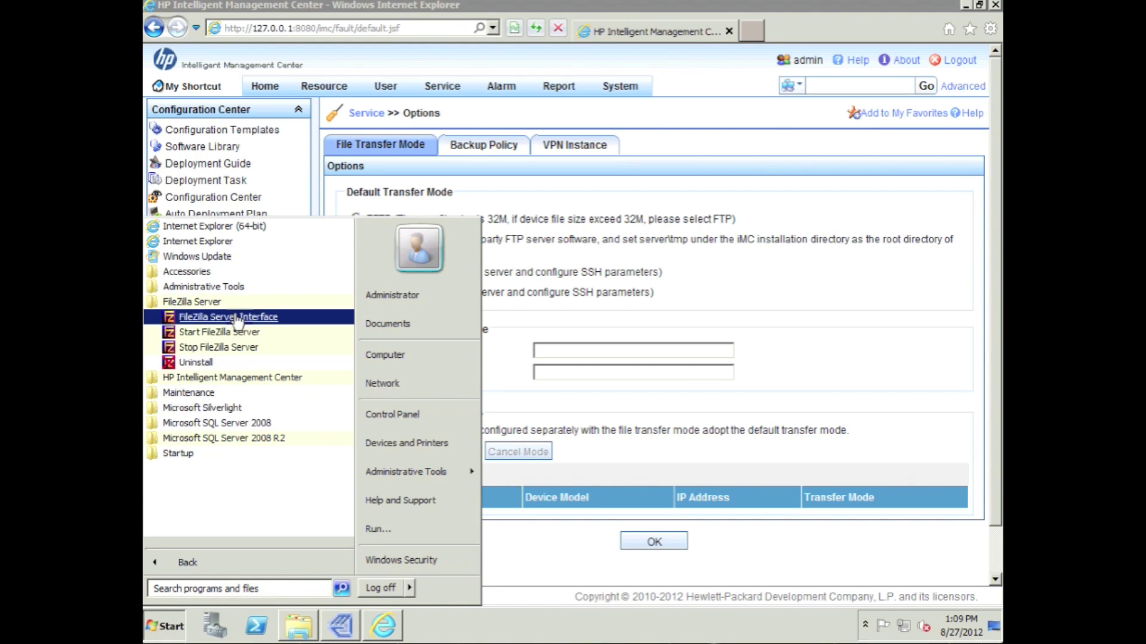
pyautogui.click(234, 316)
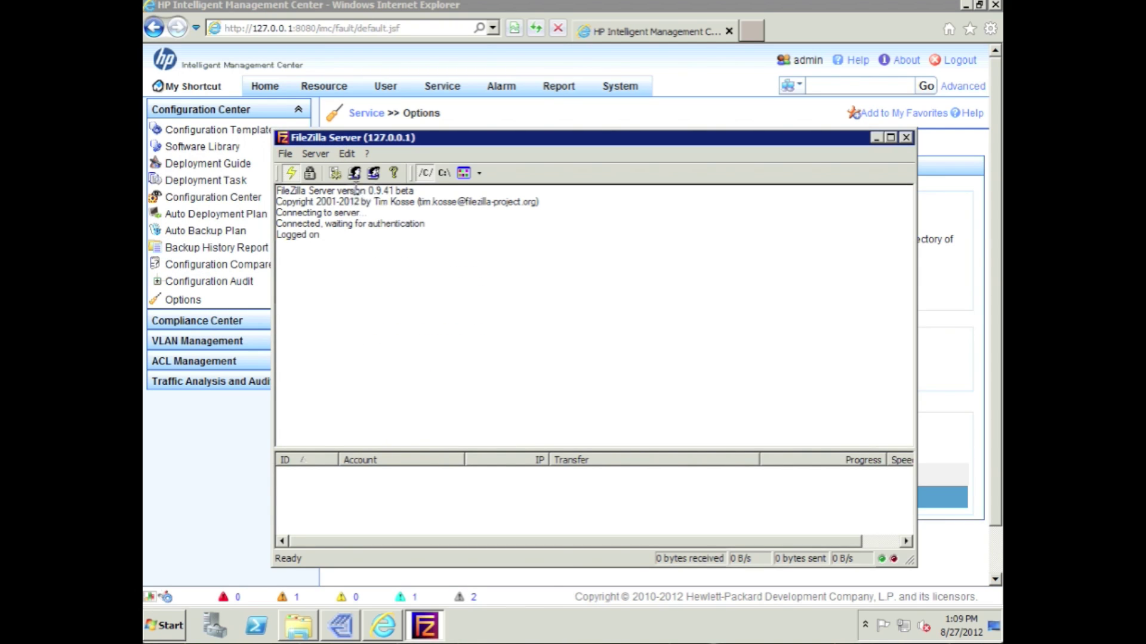
# Add a new FileZilla user account named imcftp.
pyautogui.click(355, 174)
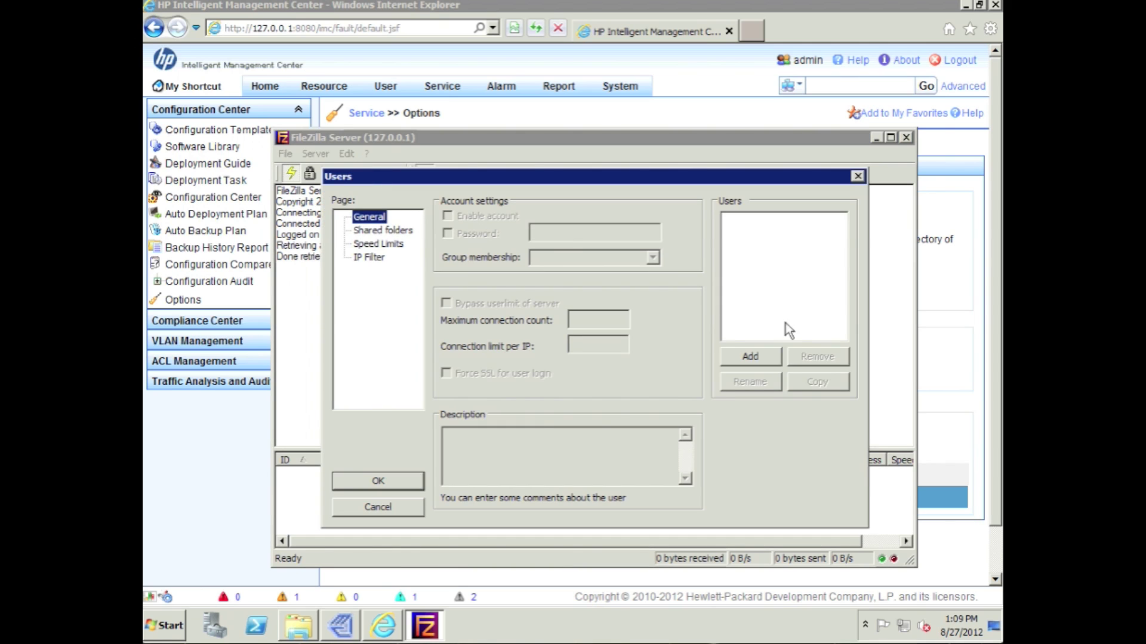
pyautogui.click(749, 357)
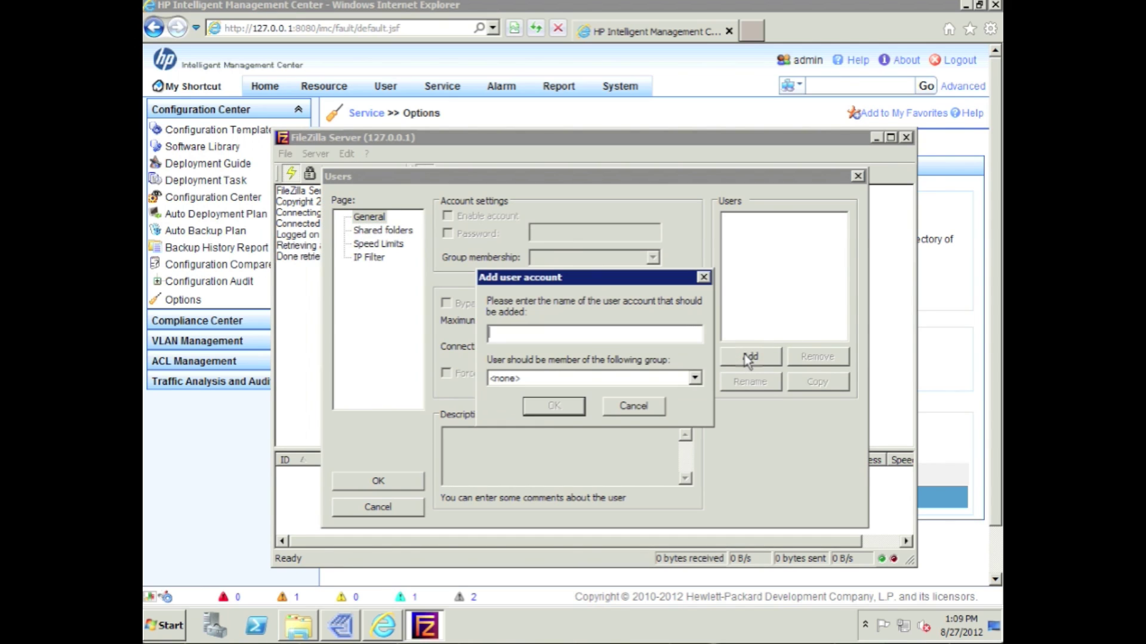
pyautogui.write('imcftp')
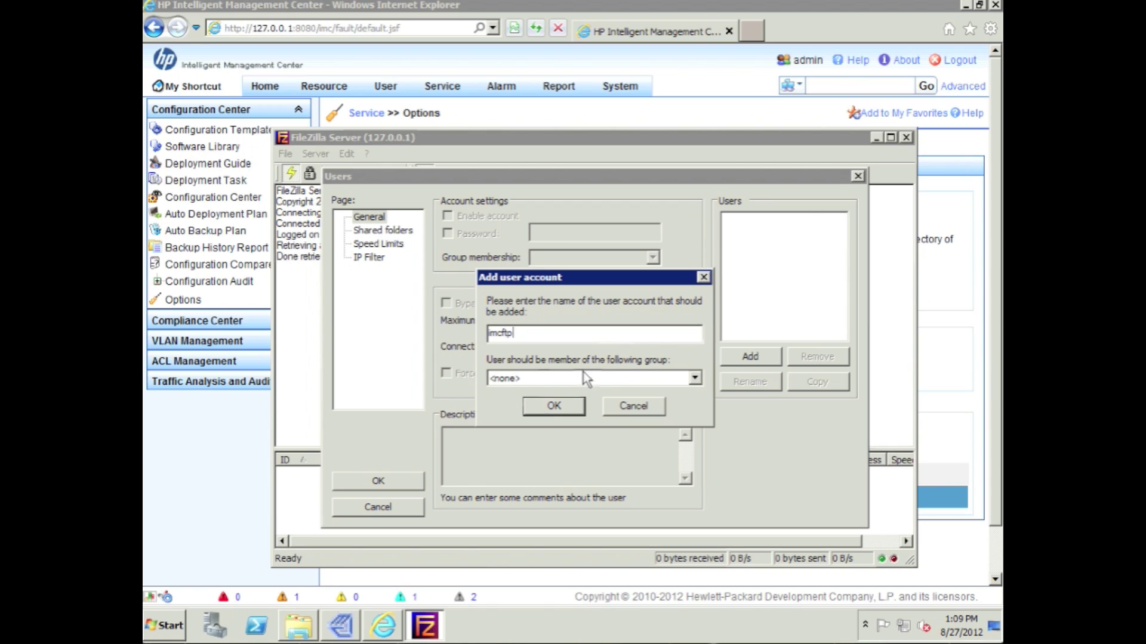
pyautogui.click(575, 408)
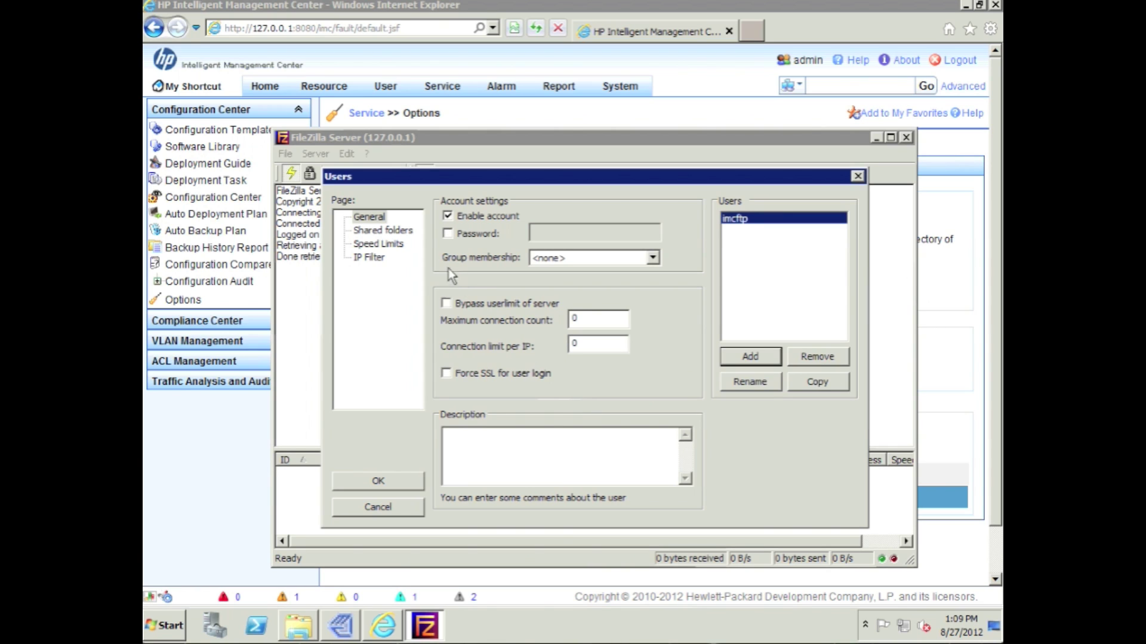
# Give imcftp a password and the description 'IMC FTP account'.
pyautogui.click(448, 233)
pyautogui.click(548, 230)
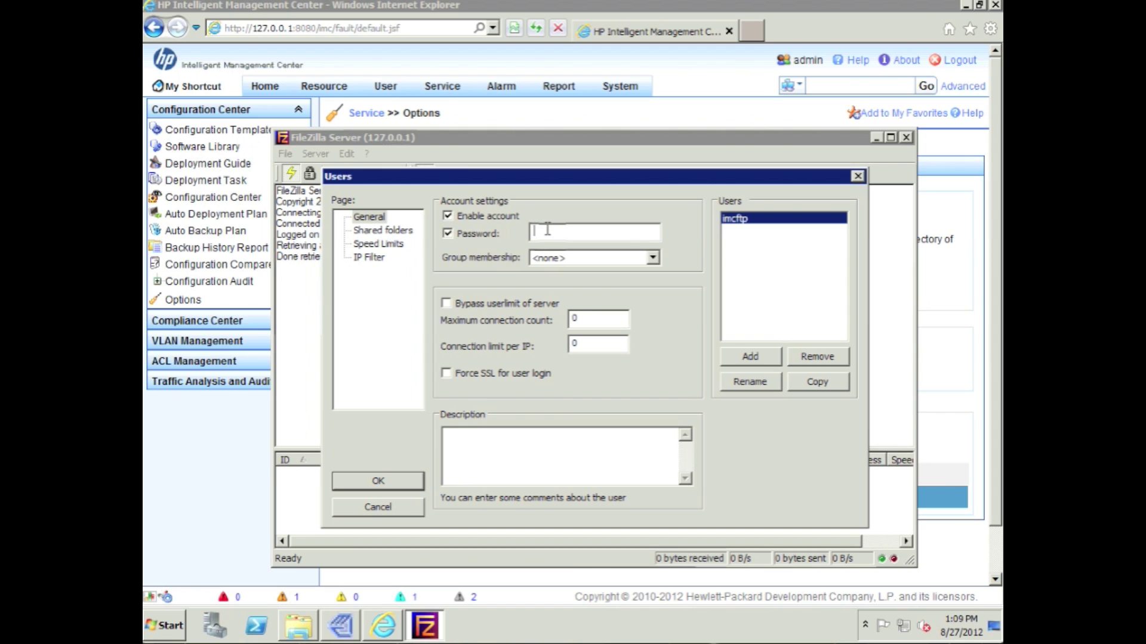
pyautogui.write('••')
pyautogui.write('•••••••')
pyautogui.write('IMC FTP ')
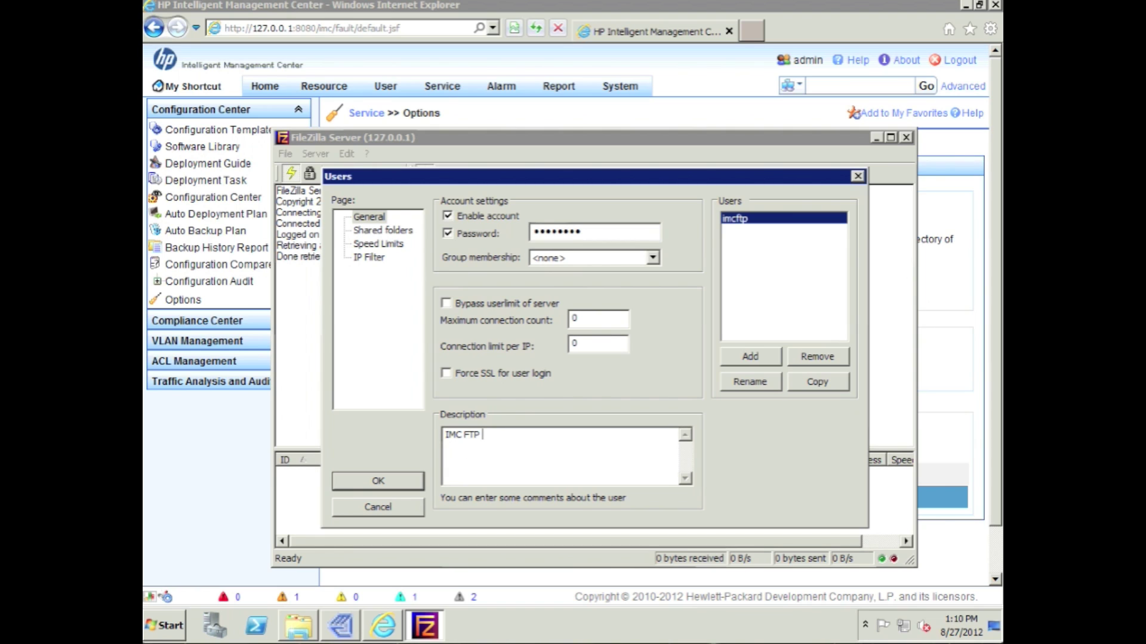
pyautogui.write('account')
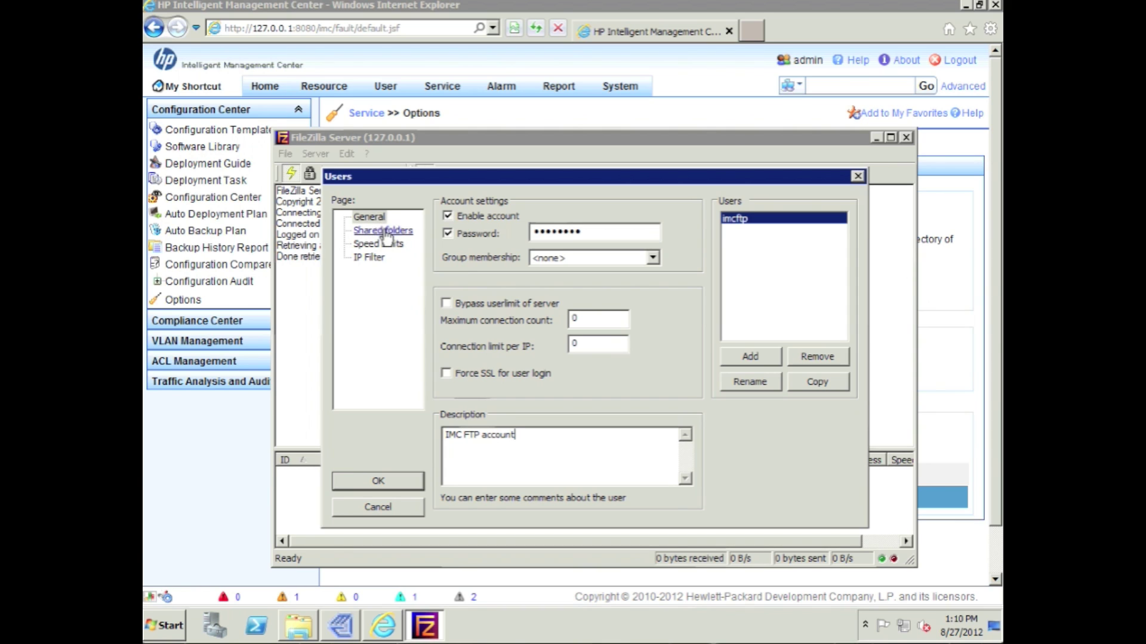
# Add C:\Program Files\iMC\server\tmp as the imcftp account's shared folder.
pyautogui.click(384, 231)
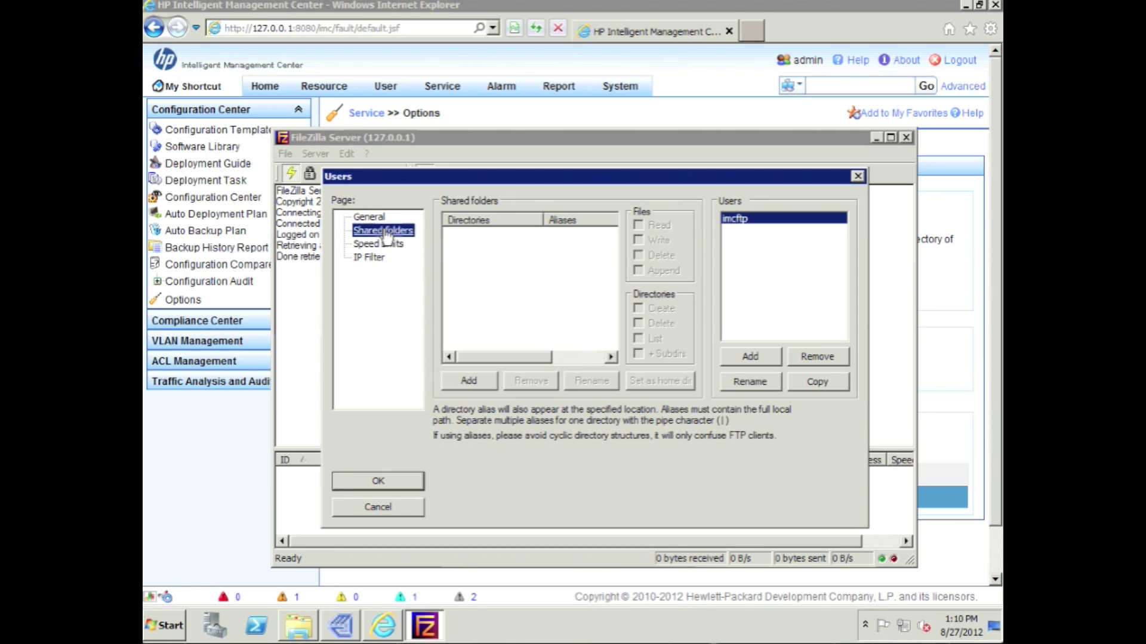
pyautogui.click(470, 382)
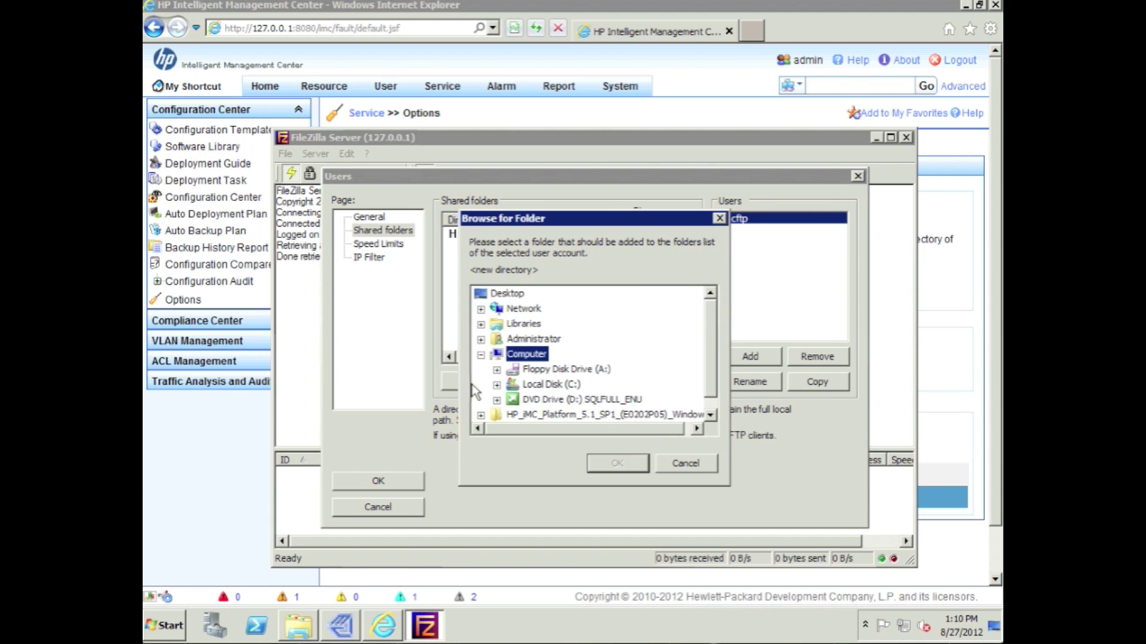
pyautogui.click(497, 385)
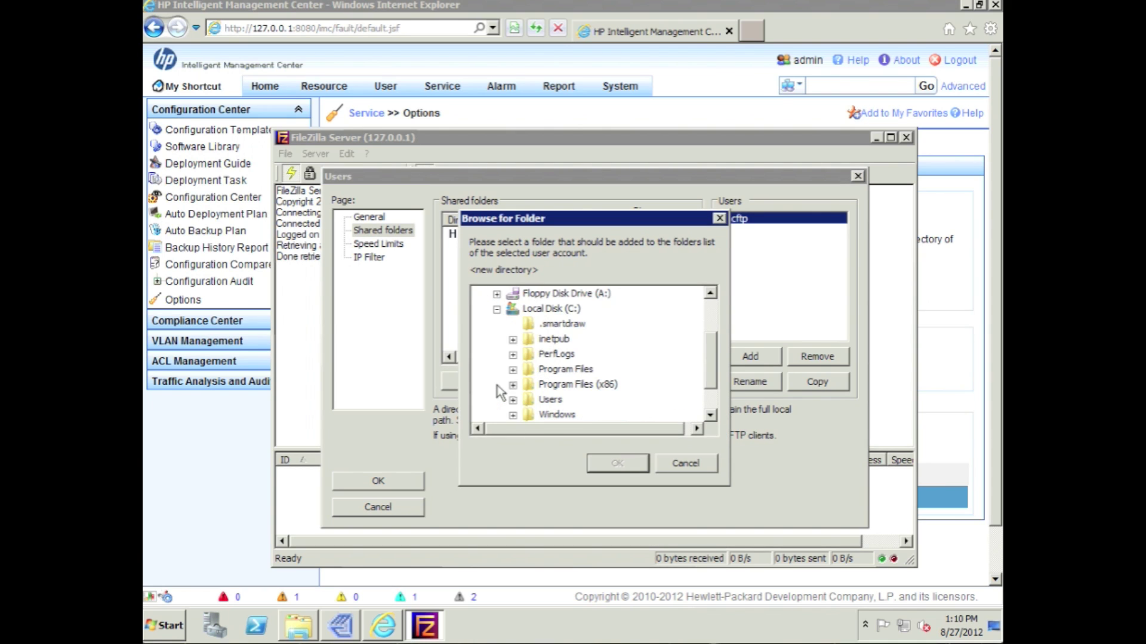
pyautogui.click(512, 370)
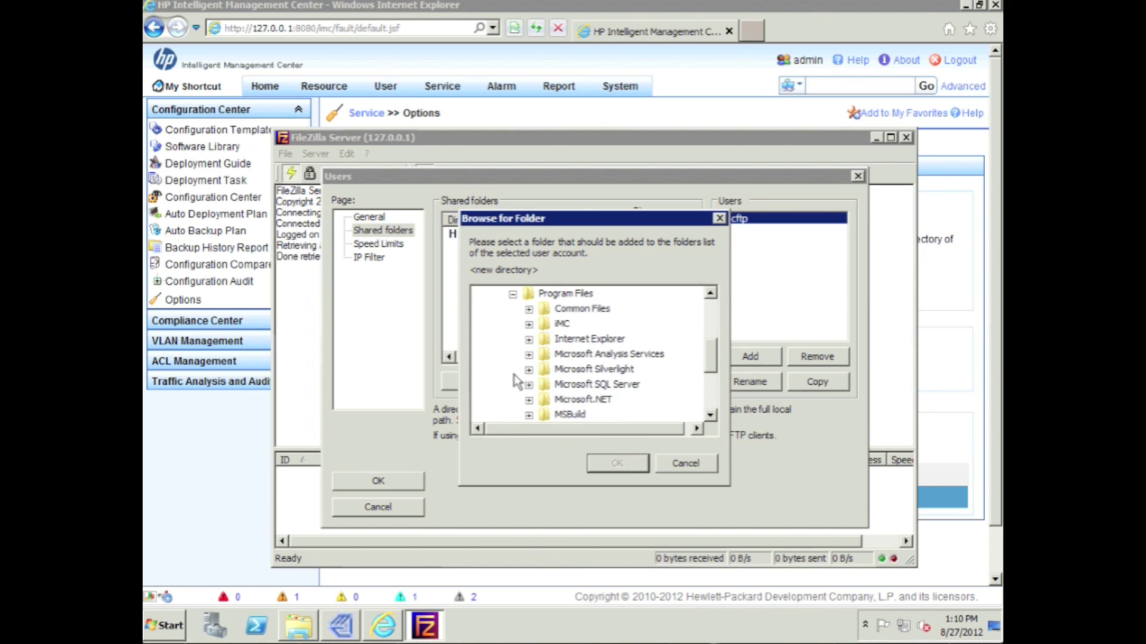
pyautogui.click(529, 324)
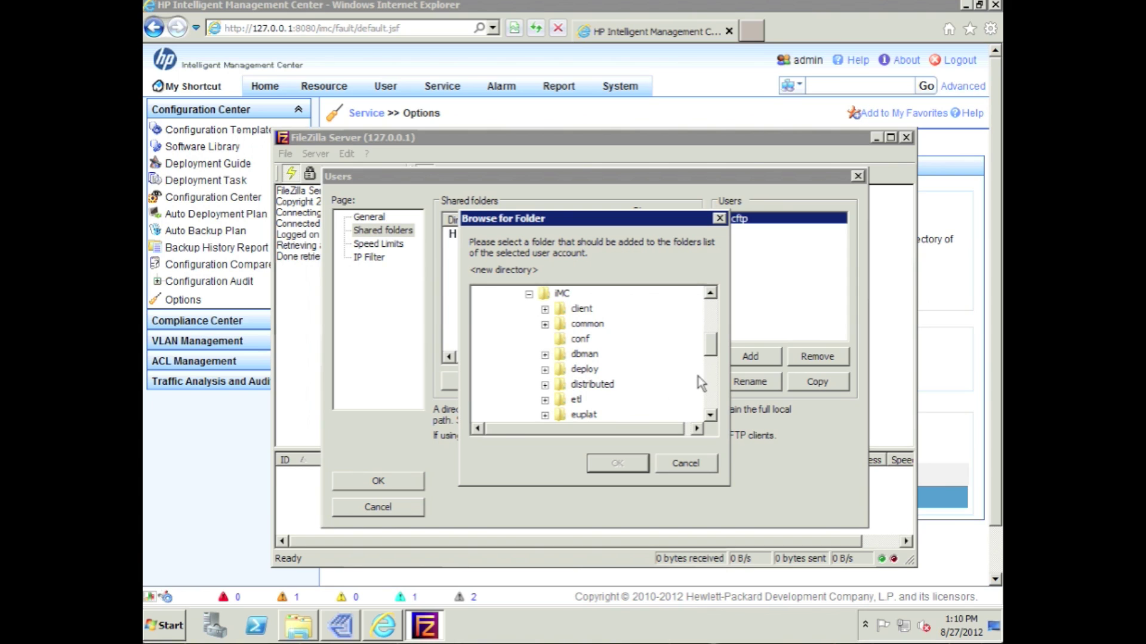
pyautogui.scroll(-2, 697, 376)
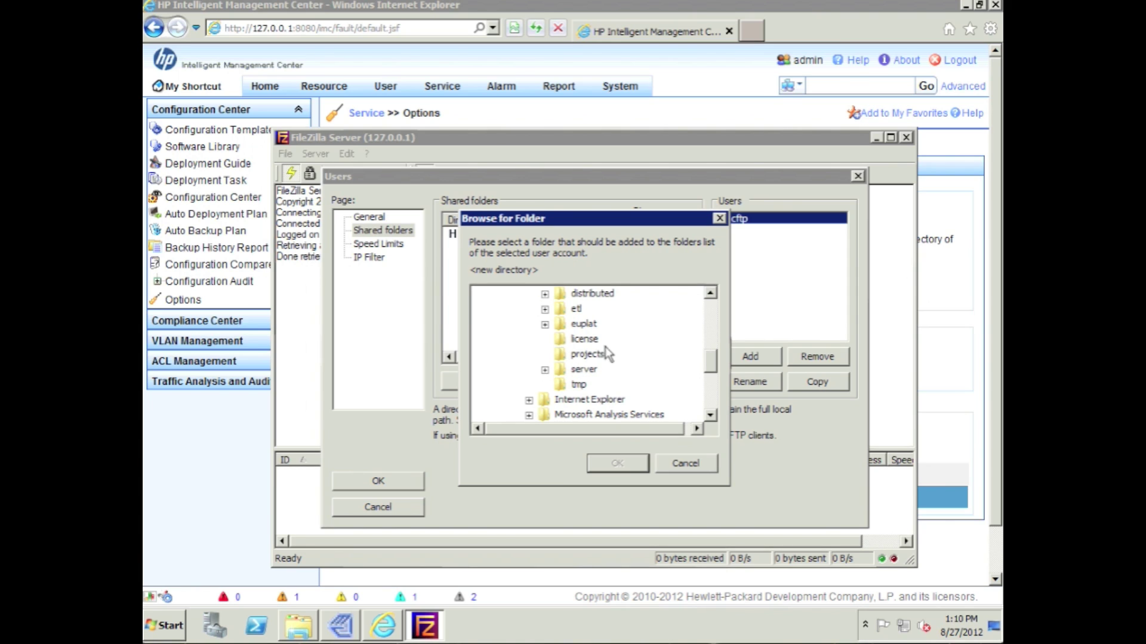
pyautogui.click(544, 370)
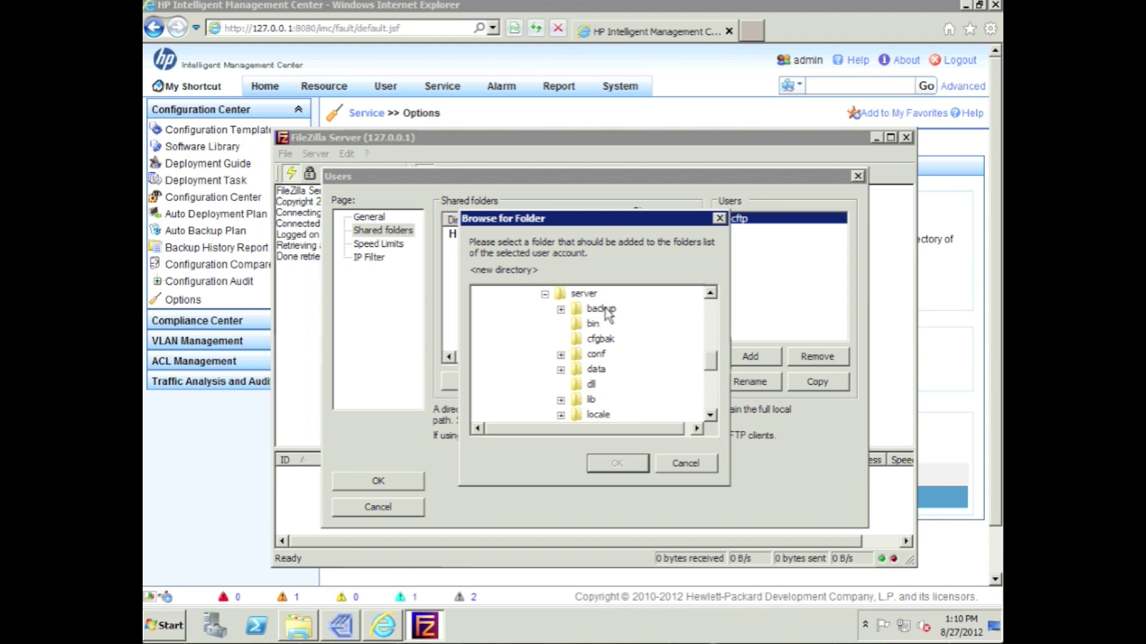
pyautogui.click(710, 416)
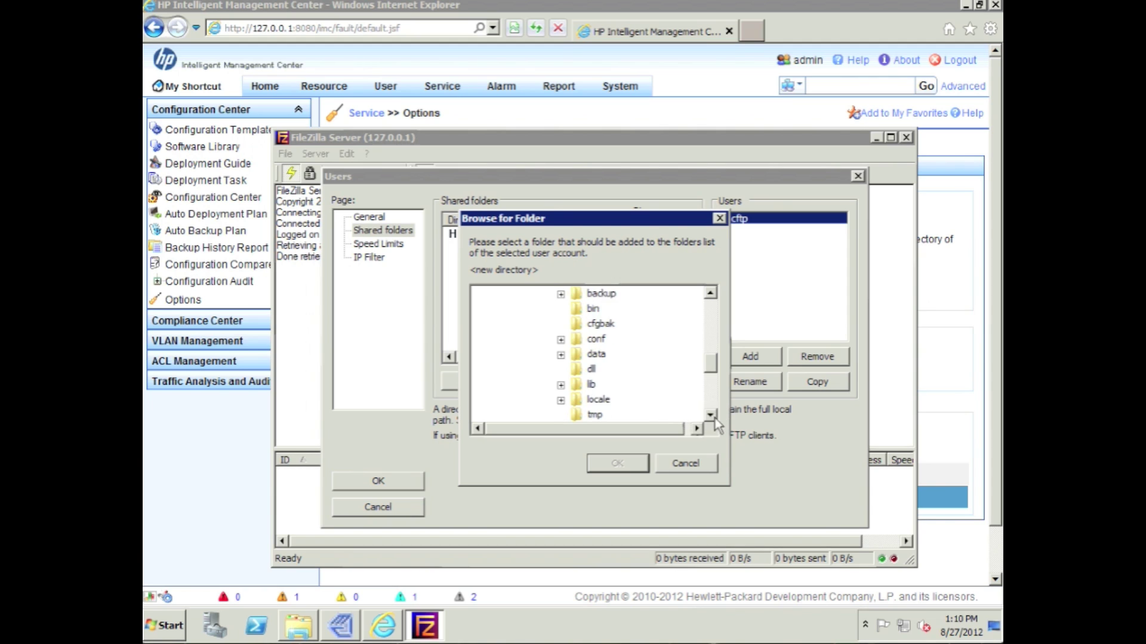
pyautogui.click(710, 415)
pyautogui.click(710, 415)
pyautogui.click(615, 386)
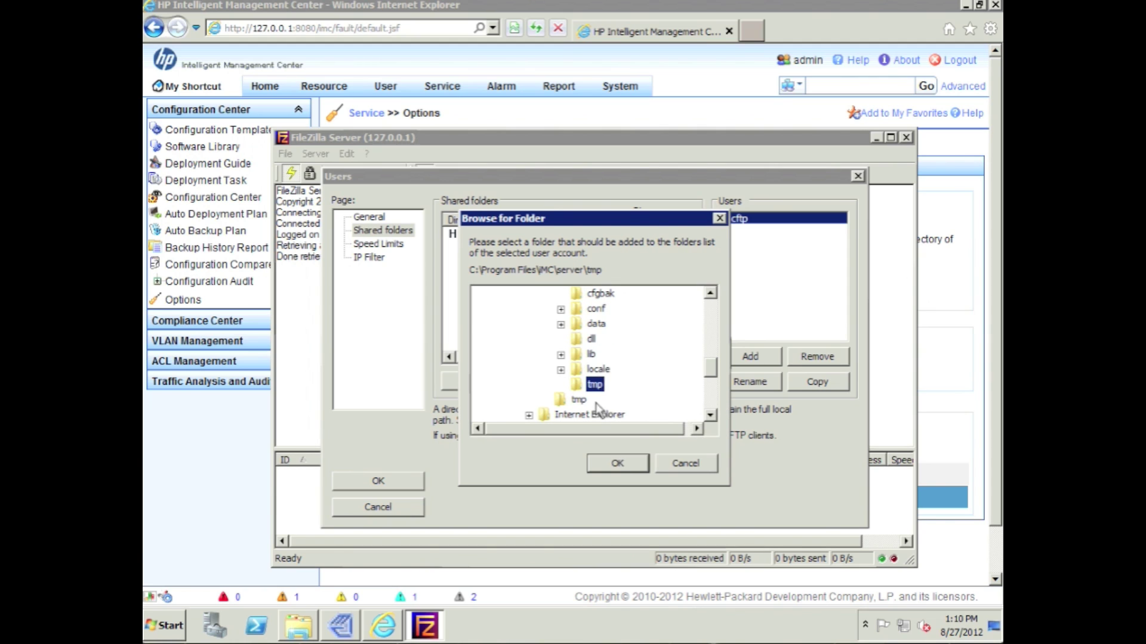
pyautogui.click(615, 461)
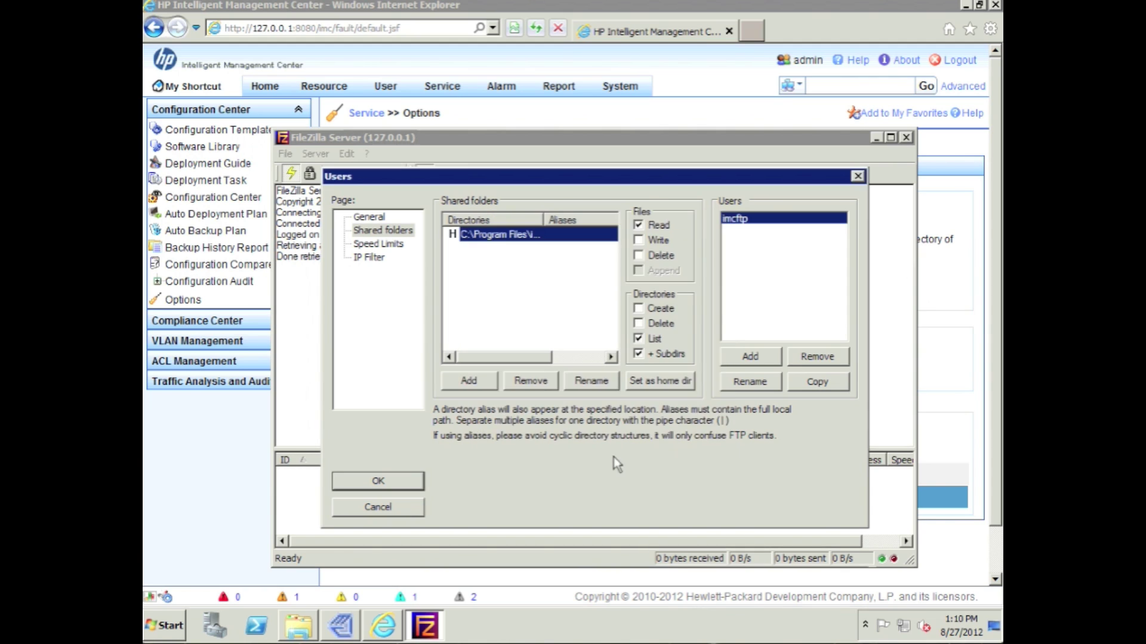
# Grant write, delete, append and create-directory rights on the folder, then save the account.
pyautogui.click(639, 240)
pyautogui.click(639, 255)
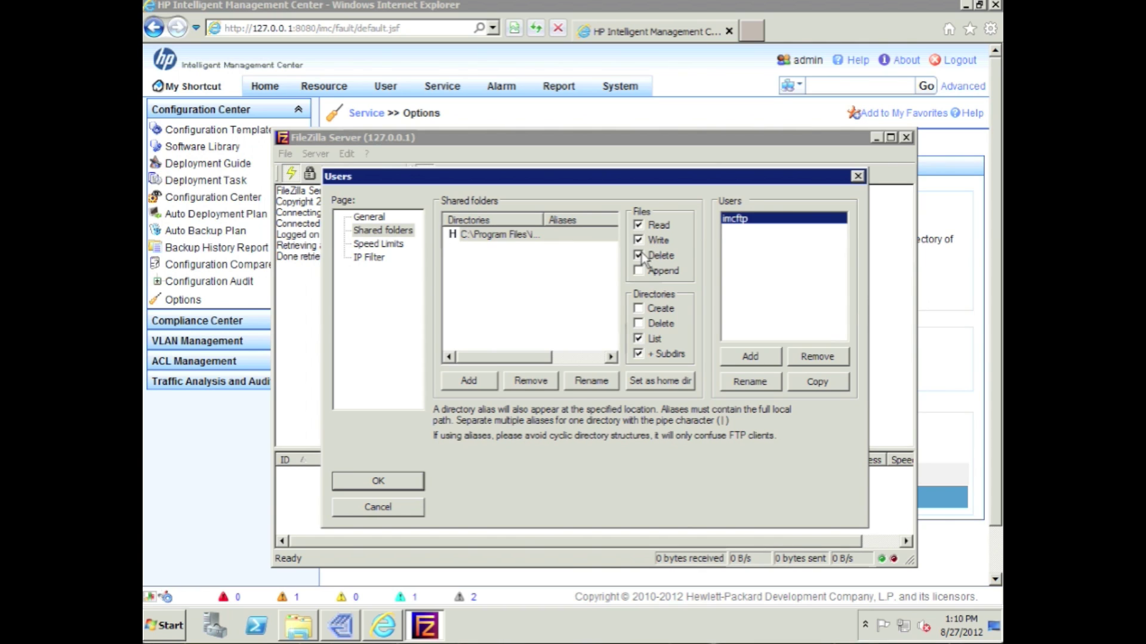
pyautogui.click(638, 310)
pyautogui.click(638, 323)
pyautogui.click(642, 273)
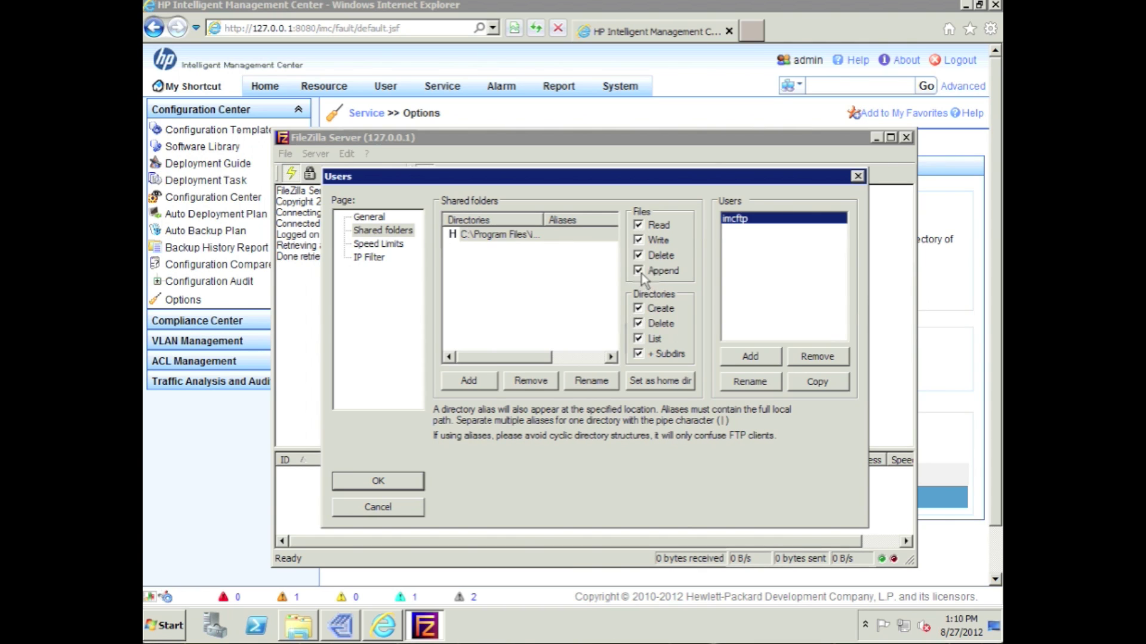
pyautogui.click(382, 482)
pyautogui.click(638, 323)
pyautogui.click(417, 484)
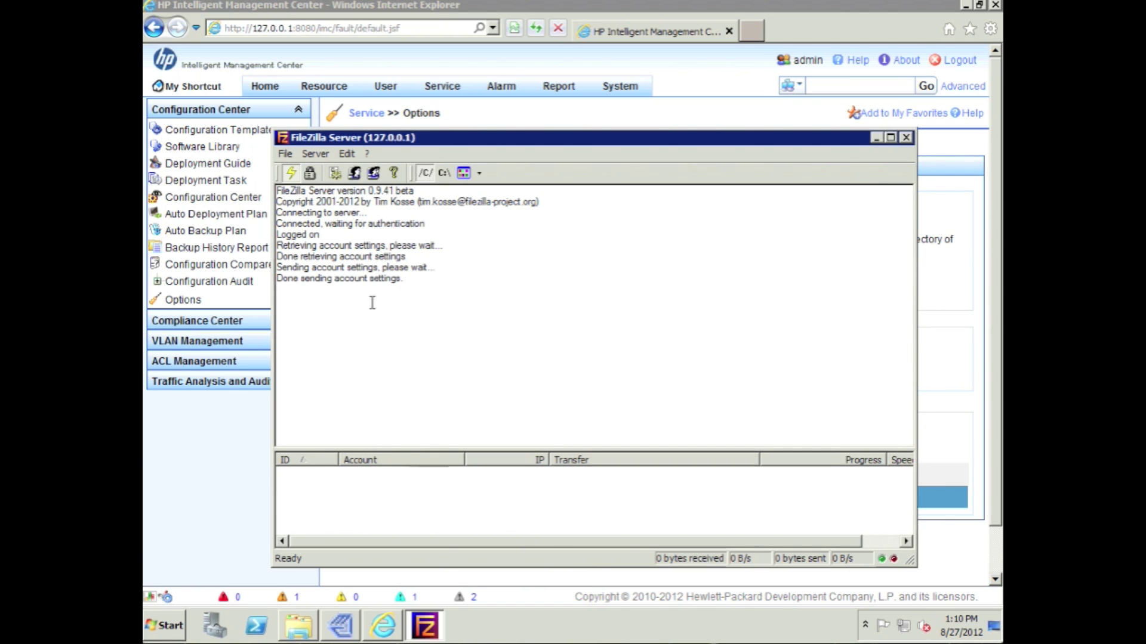
# Enable FTP Transfer Mode in iMC options and enter user name imcftp.
pyautogui.click(946, 319)
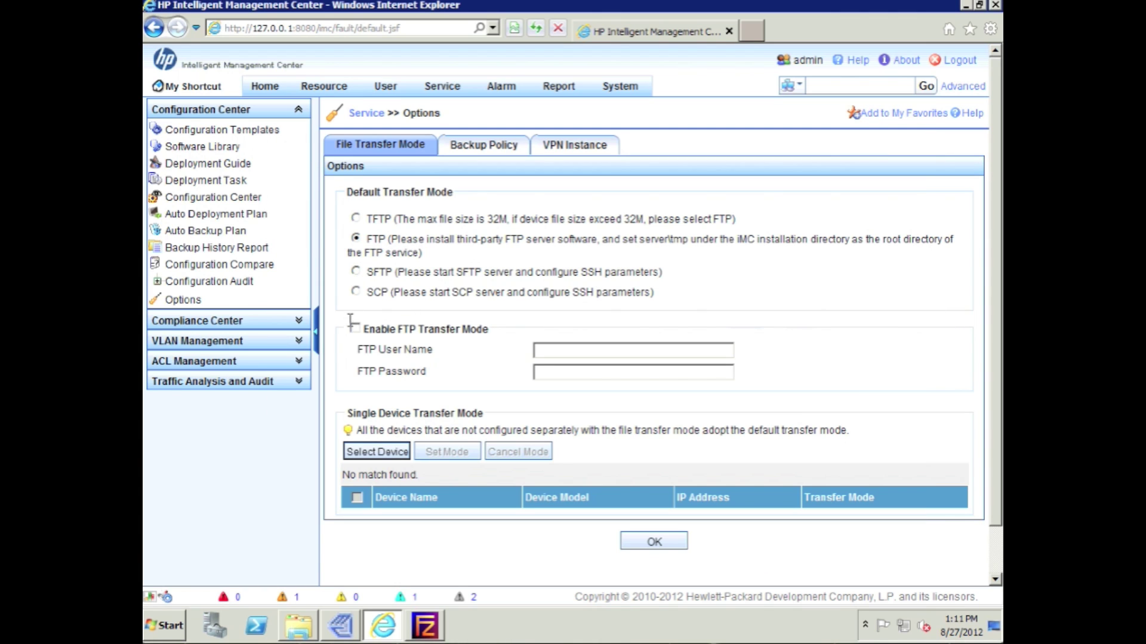
pyautogui.click(354, 329)
pyautogui.click(560, 350)
pyautogui.write('imcftp')
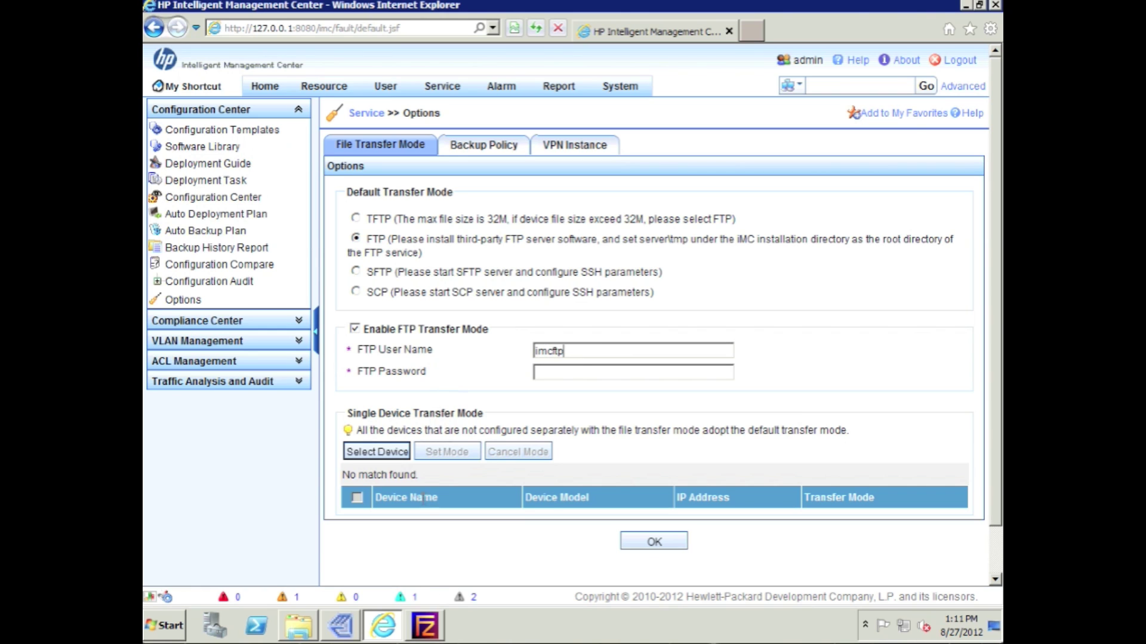
# Review the imcftp account's settings in FileZilla Server's Users dialog.
pyautogui.click(436, 636)
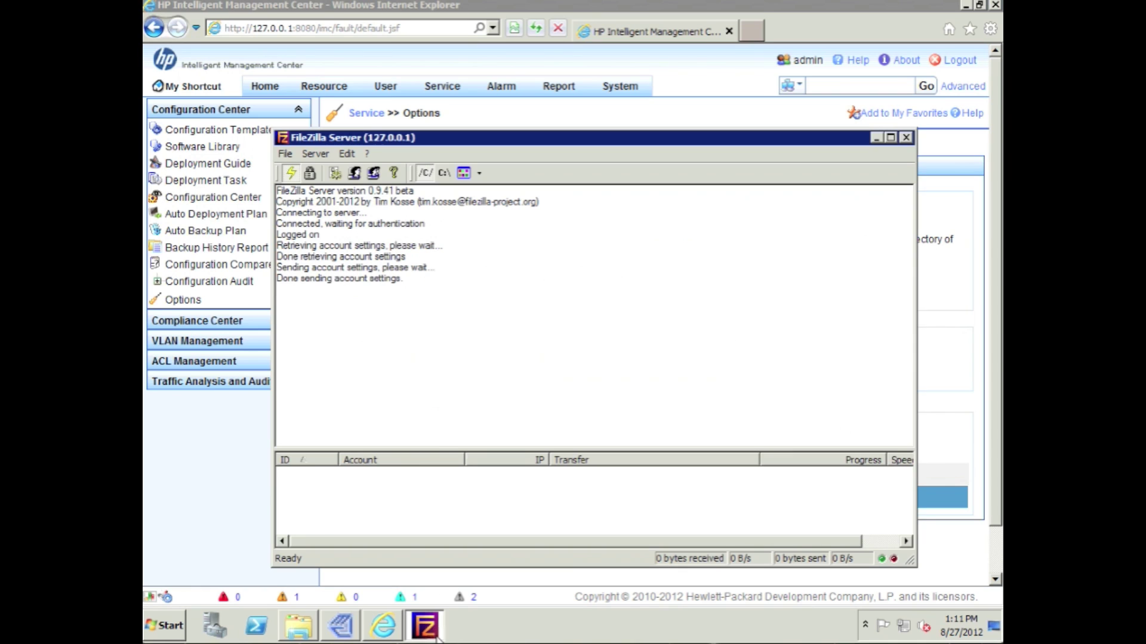
pyautogui.click(354, 177)
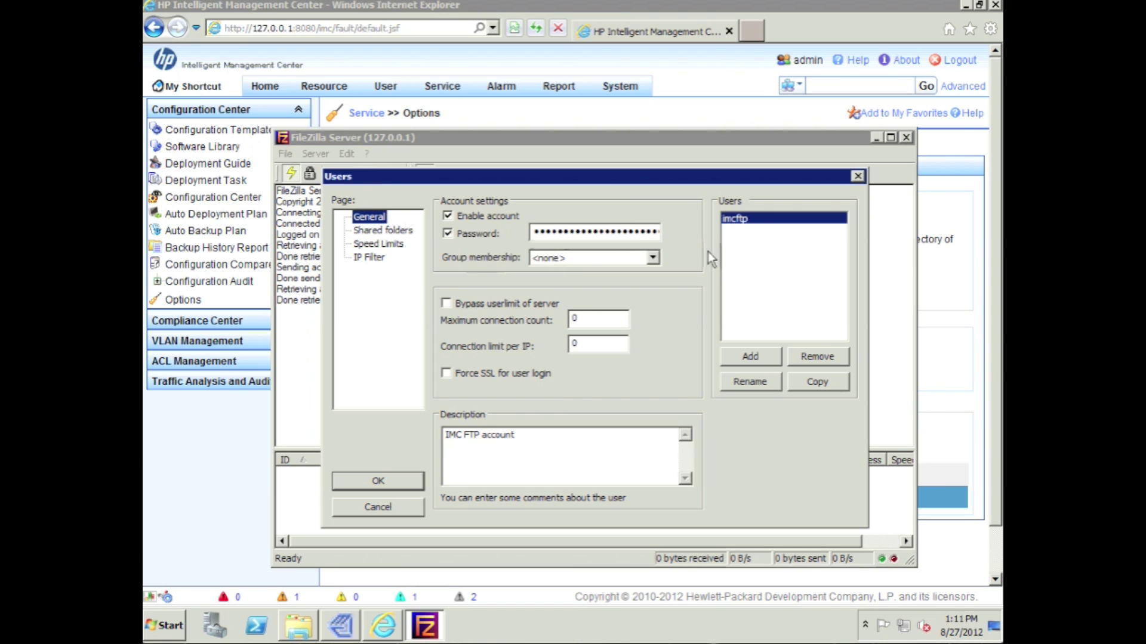
pyautogui.click(738, 237)
pyautogui.click(366, 481)
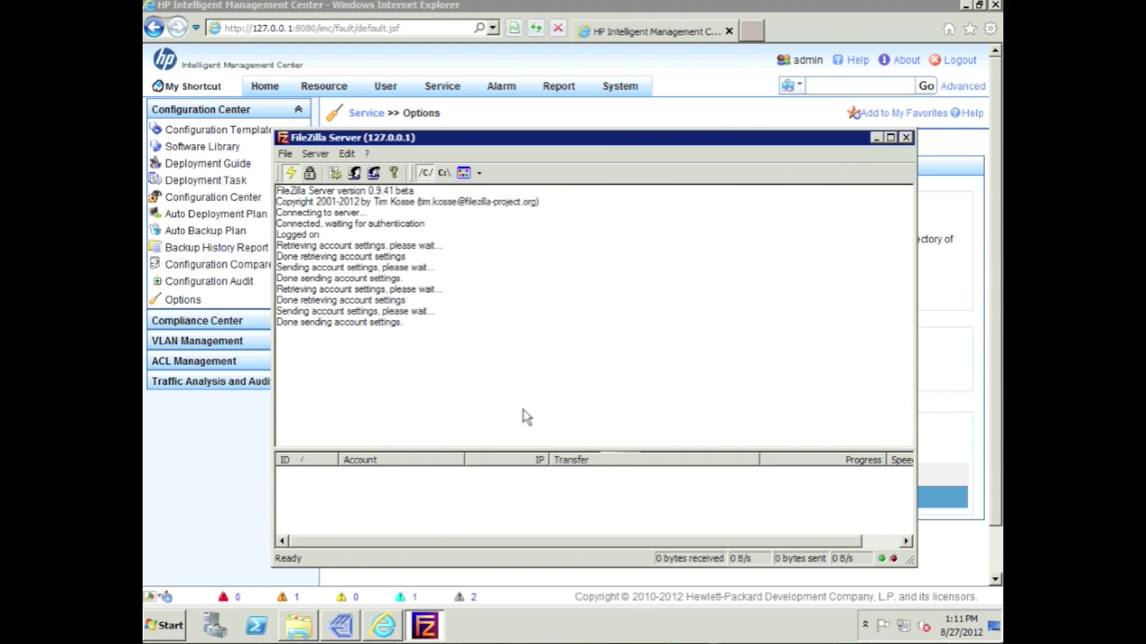
# Enter the imcftp account password in iMC and save the FTP transfer mode settings.
pyautogui.click(926, 292)
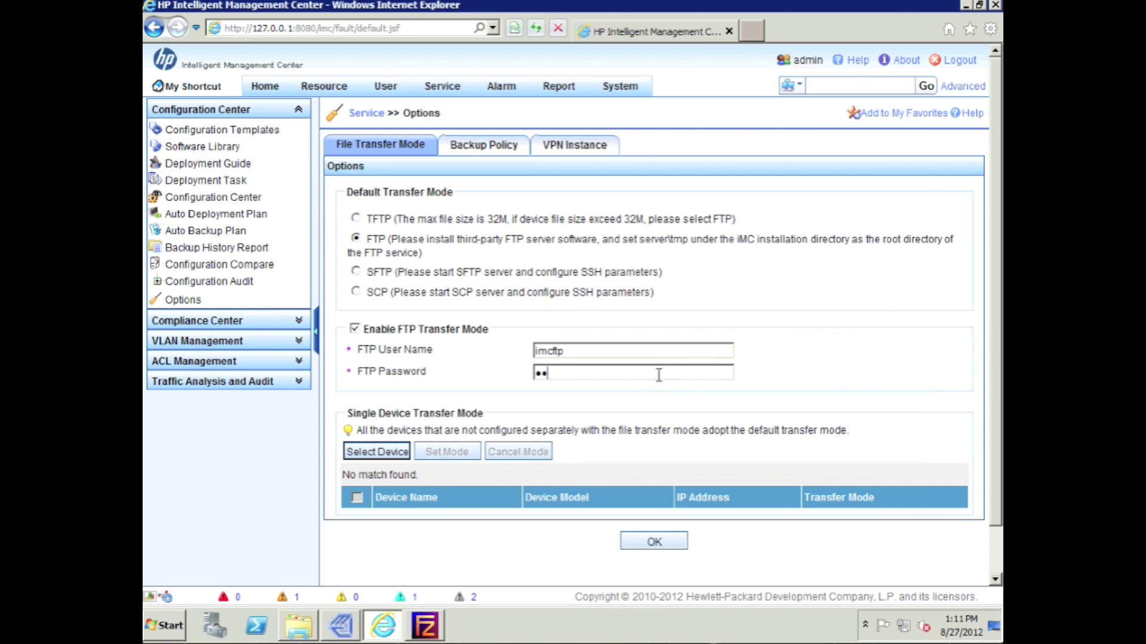
pyautogui.write('****')
pyautogui.click(654, 543)
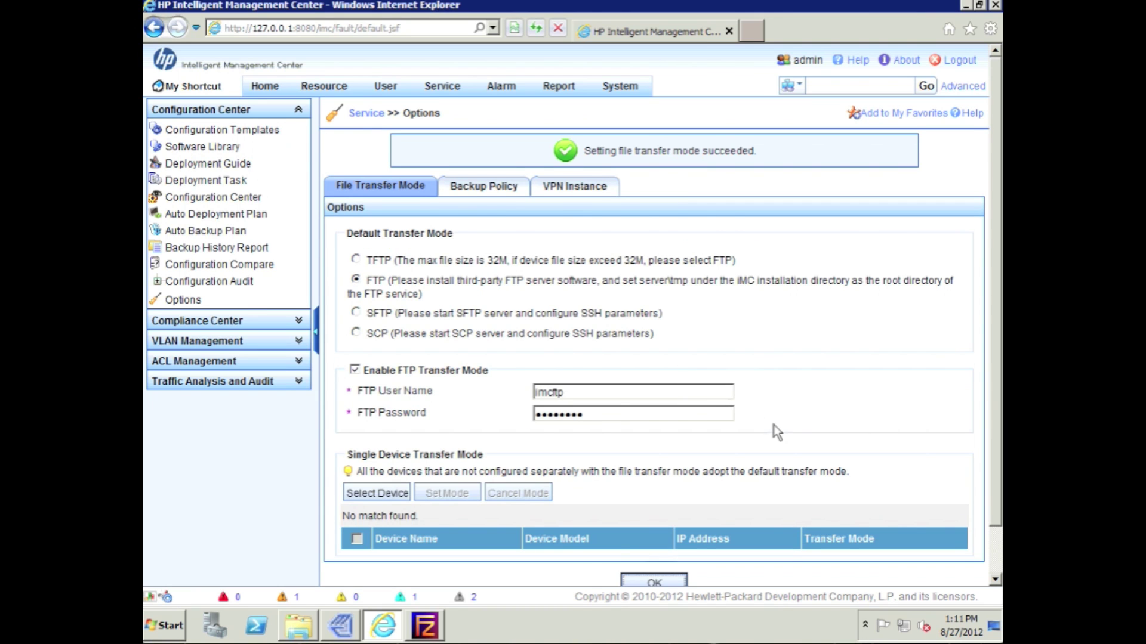
pyautogui.scroll(-2, 773, 425)
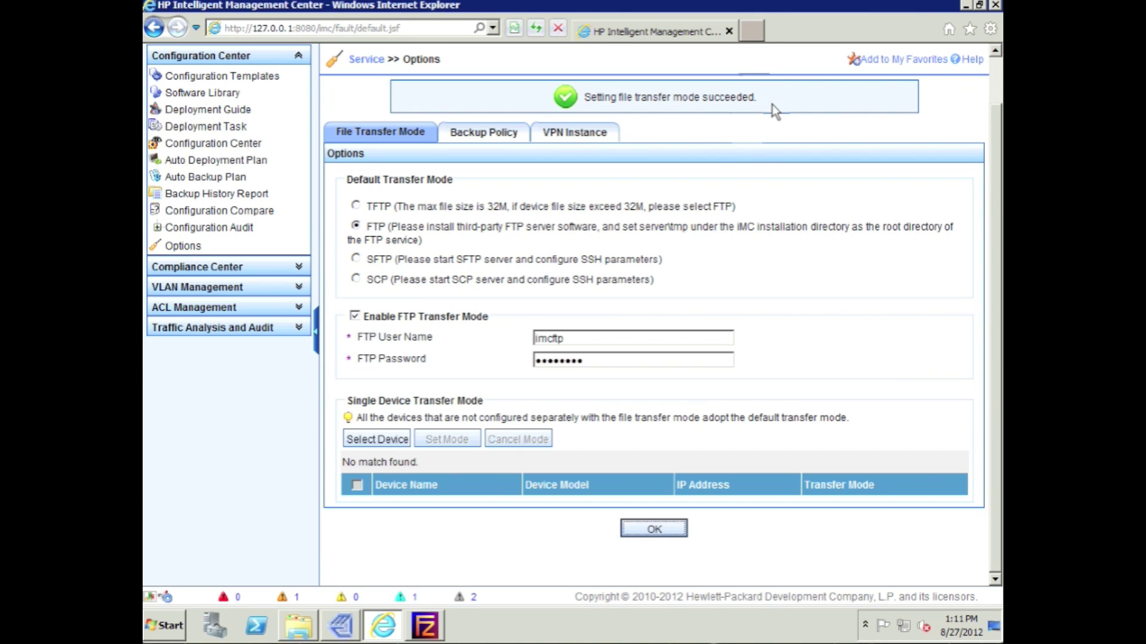